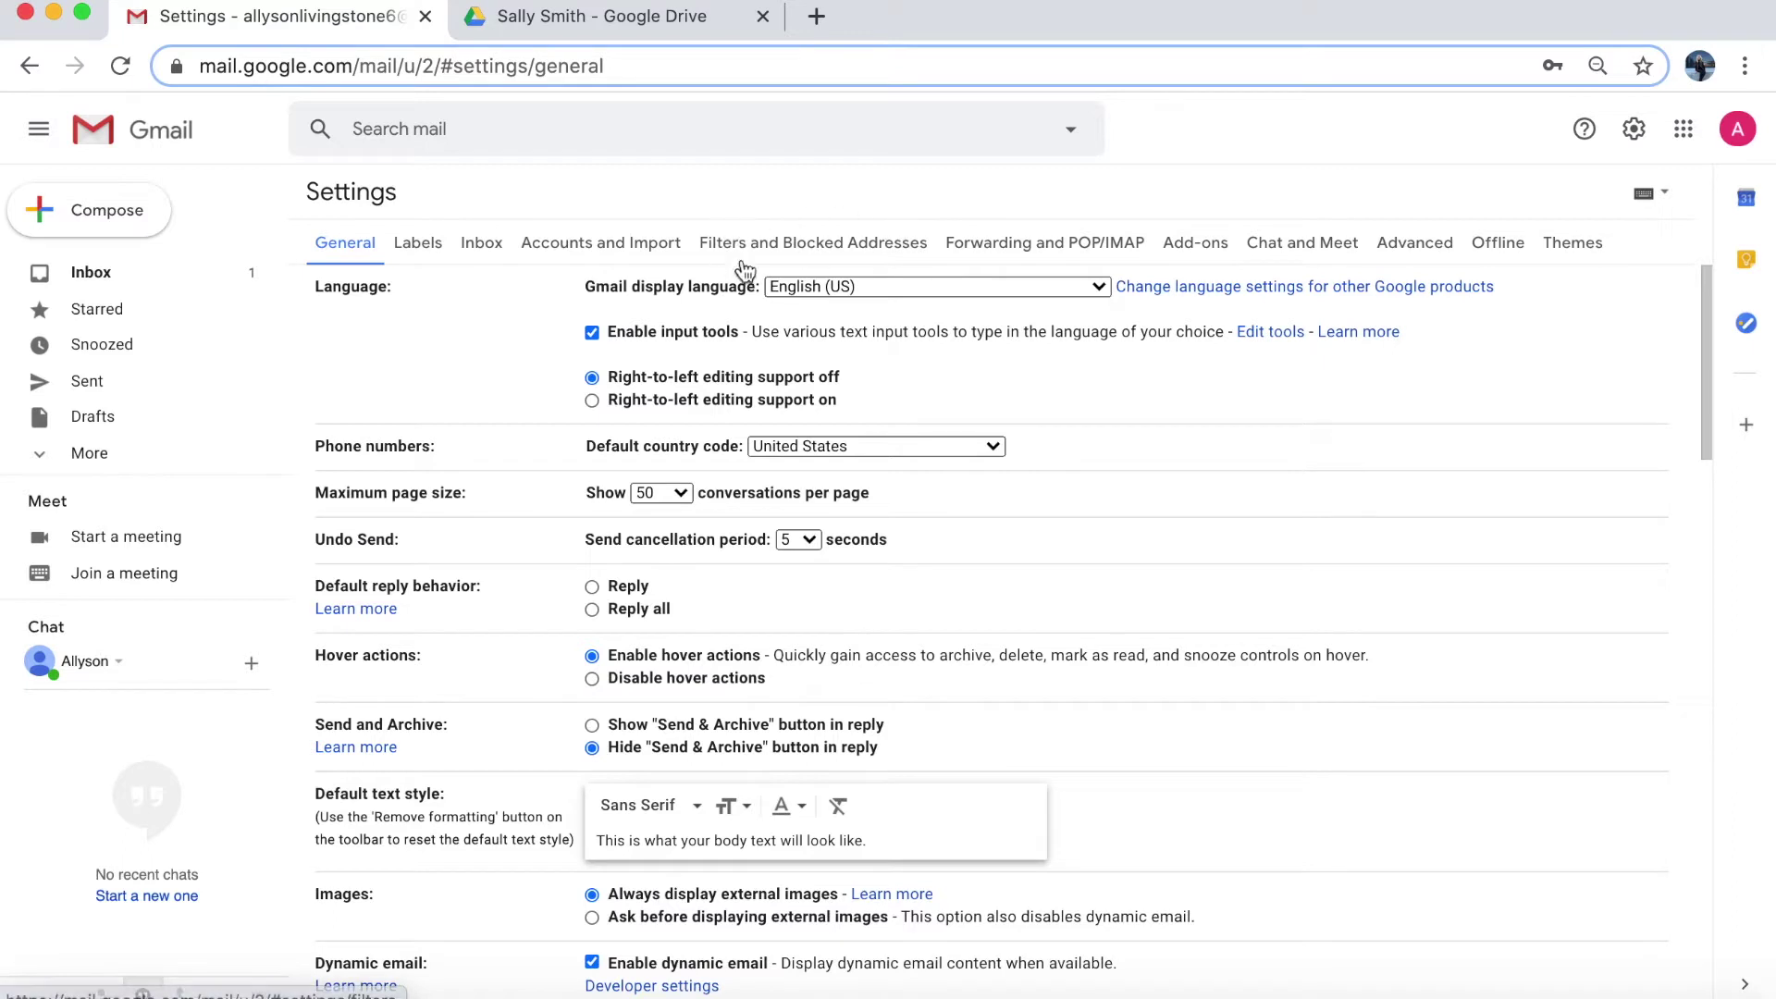
- Delete the existing "unsubscribe" filter from the Filters and Blocked Addresses settings and confirm the deletion
{"action": "left_click", "coordinate": [836, 241]}
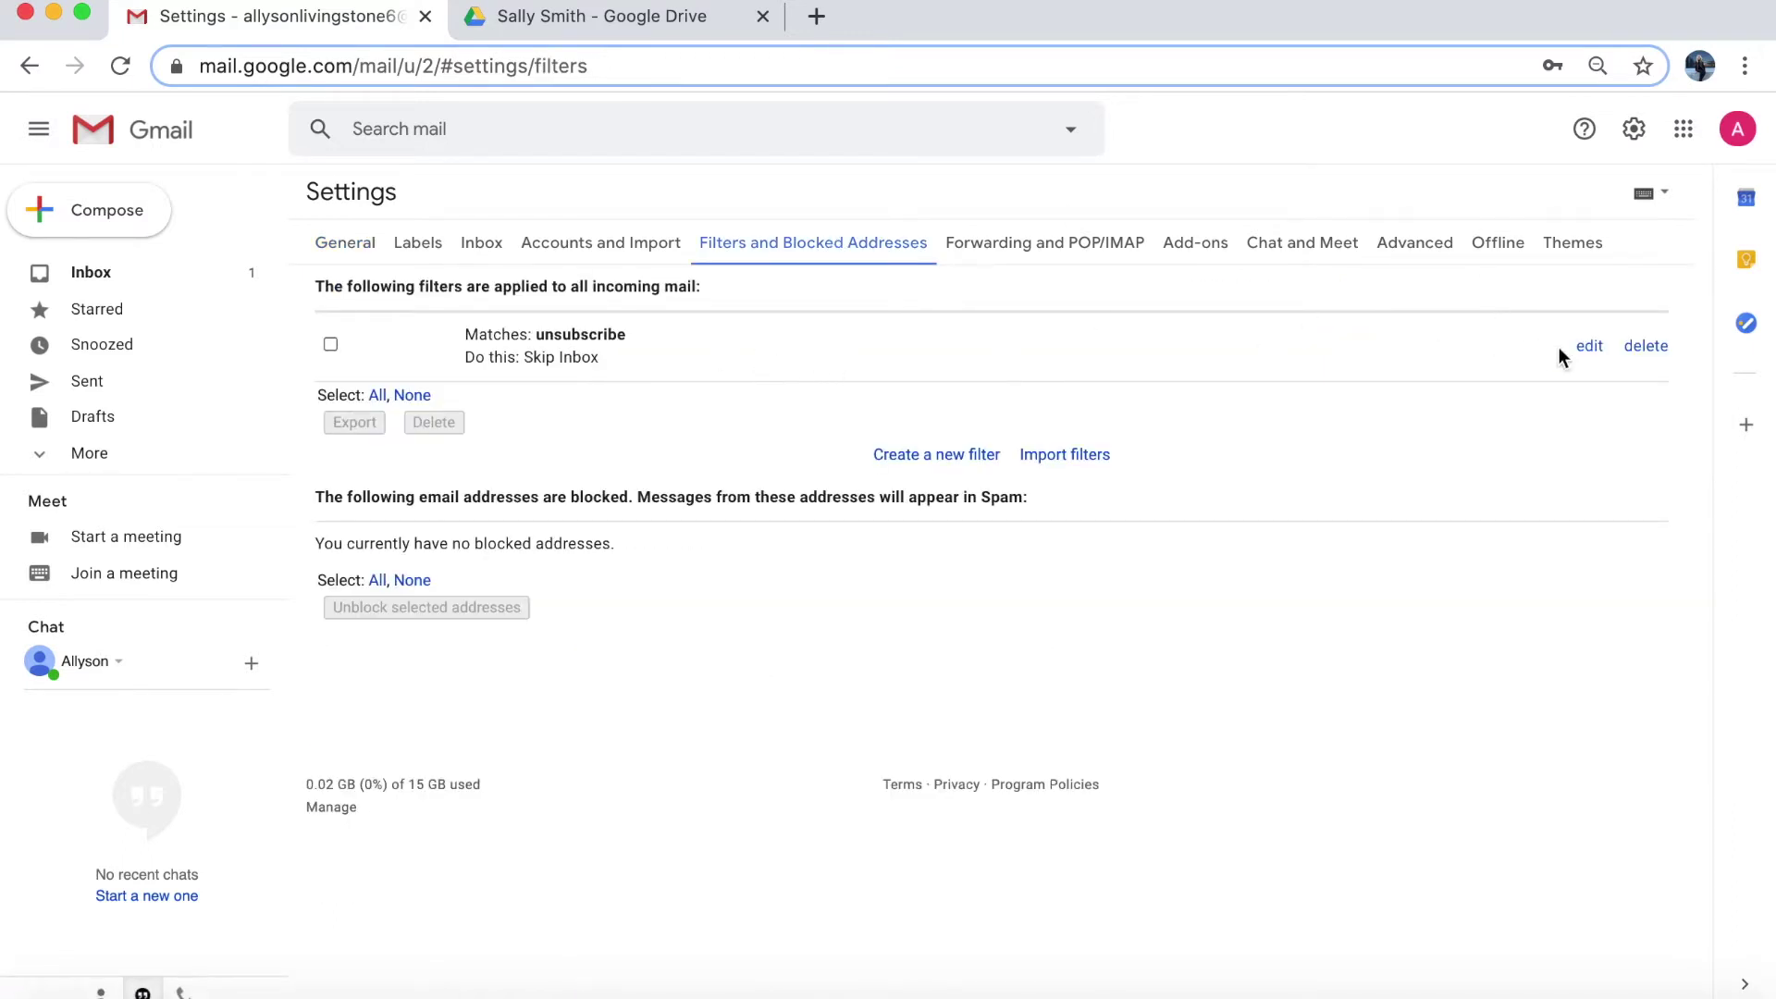
{"action": "left_click", "coordinate": [1647, 346]}
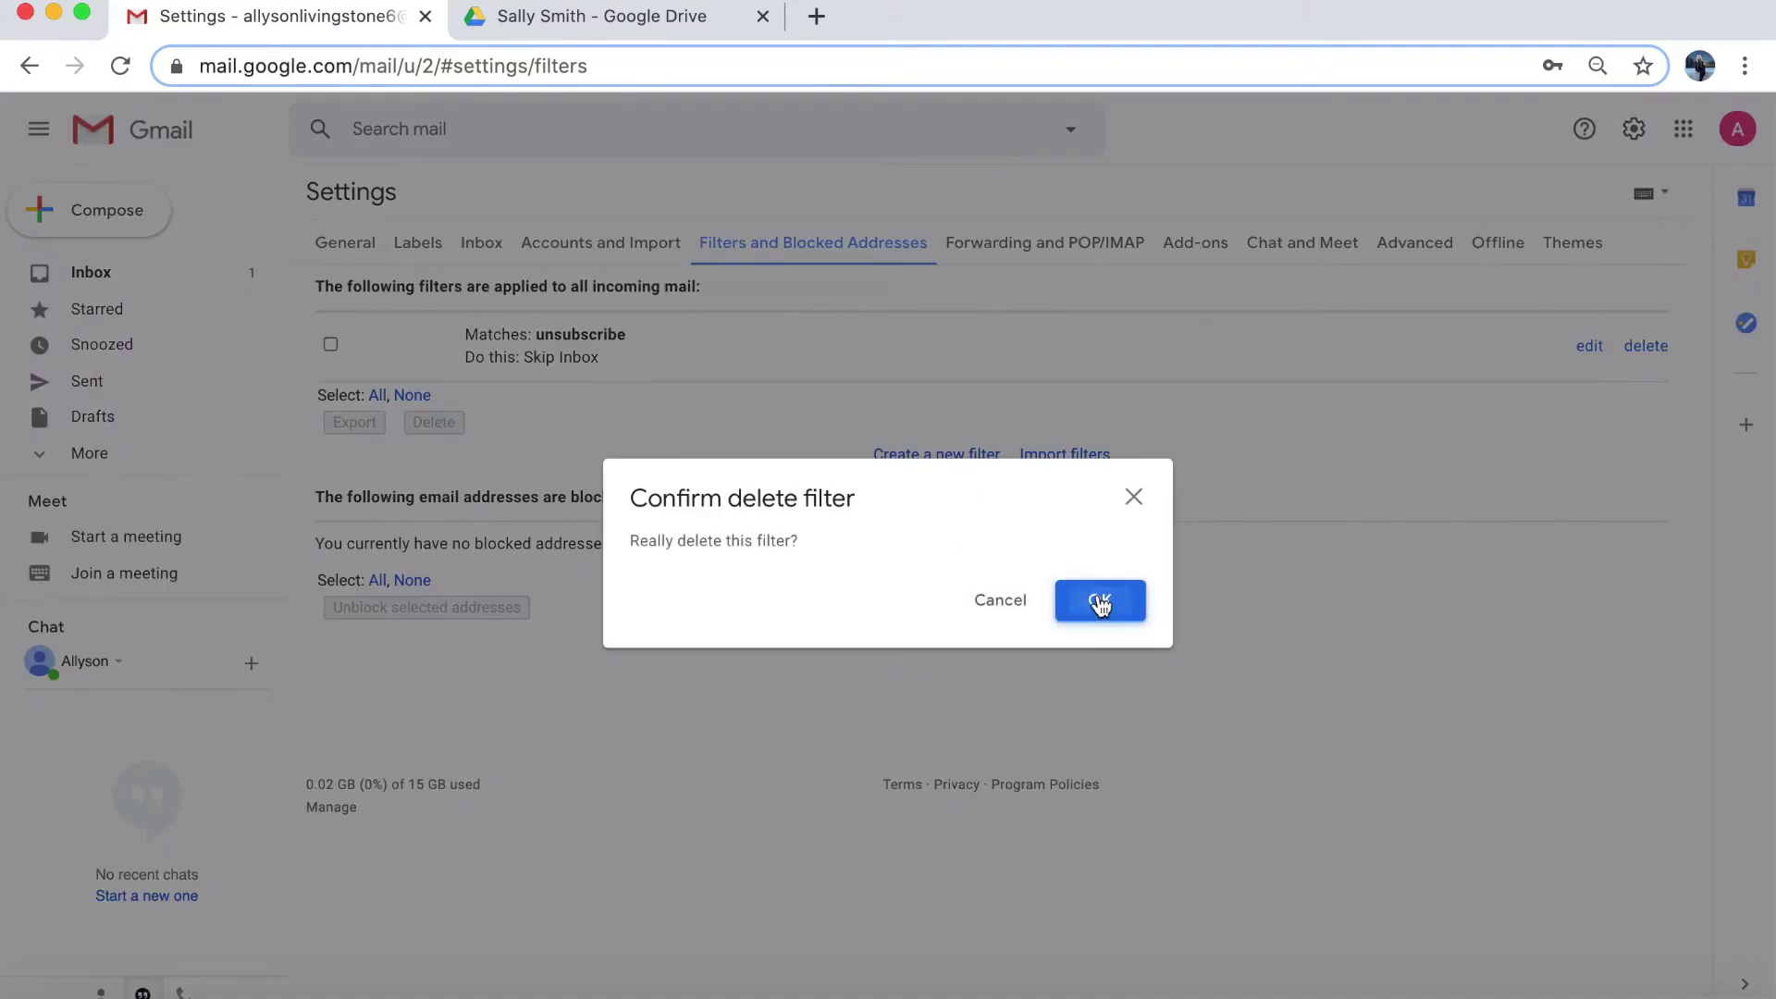
{"action": "left_click", "coordinate": [1101, 603]}
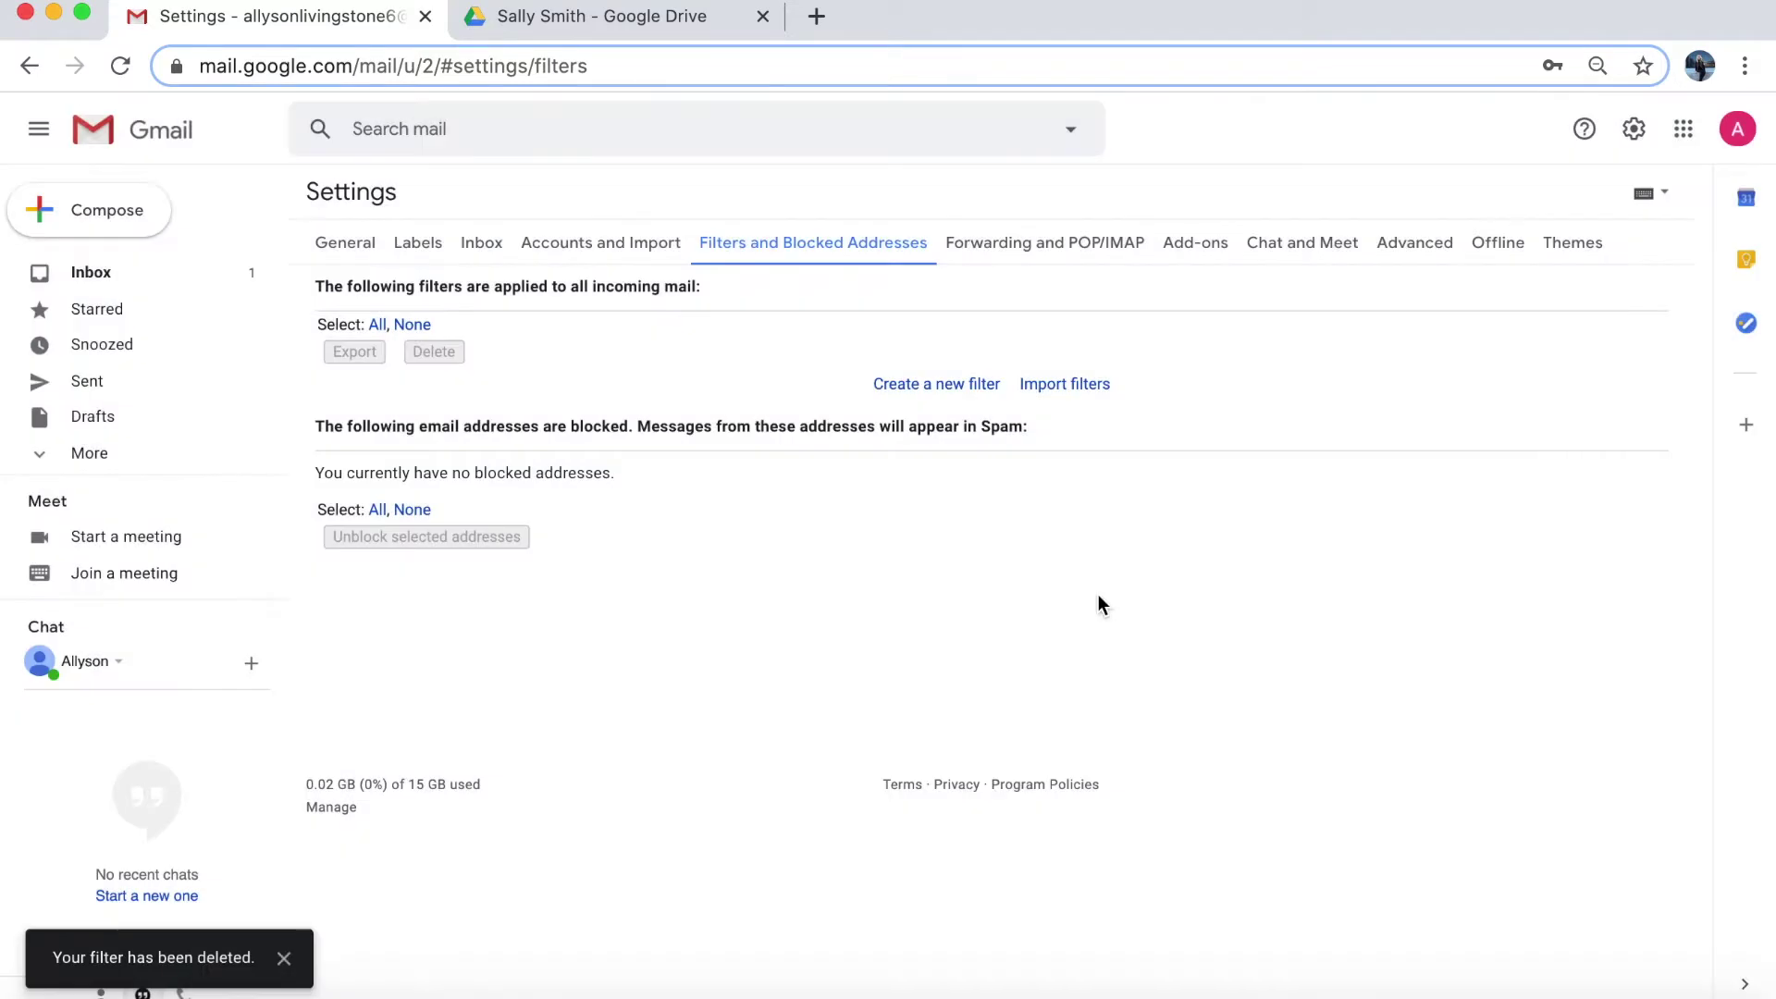
- Begin a new mail filter whose criterion is that the message has an attachment
{"action": "left_click", "coordinate": [936, 385]}
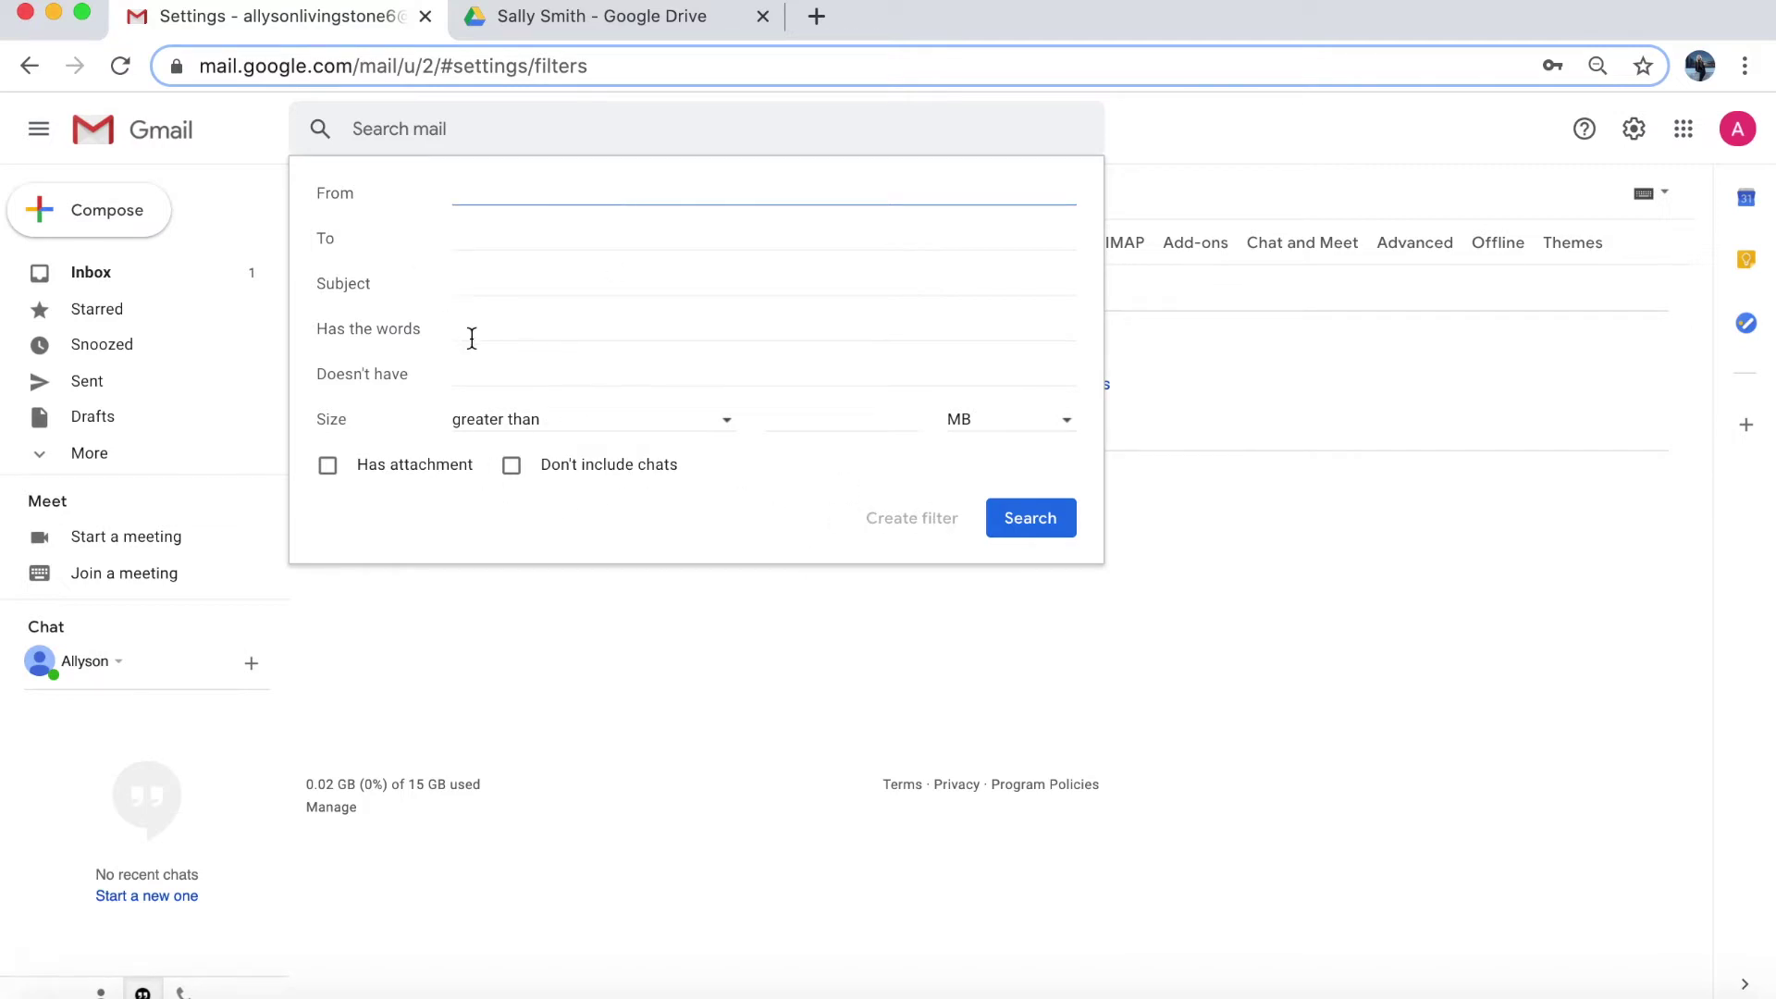
{"action": "left_click", "coordinate": [327, 465]}
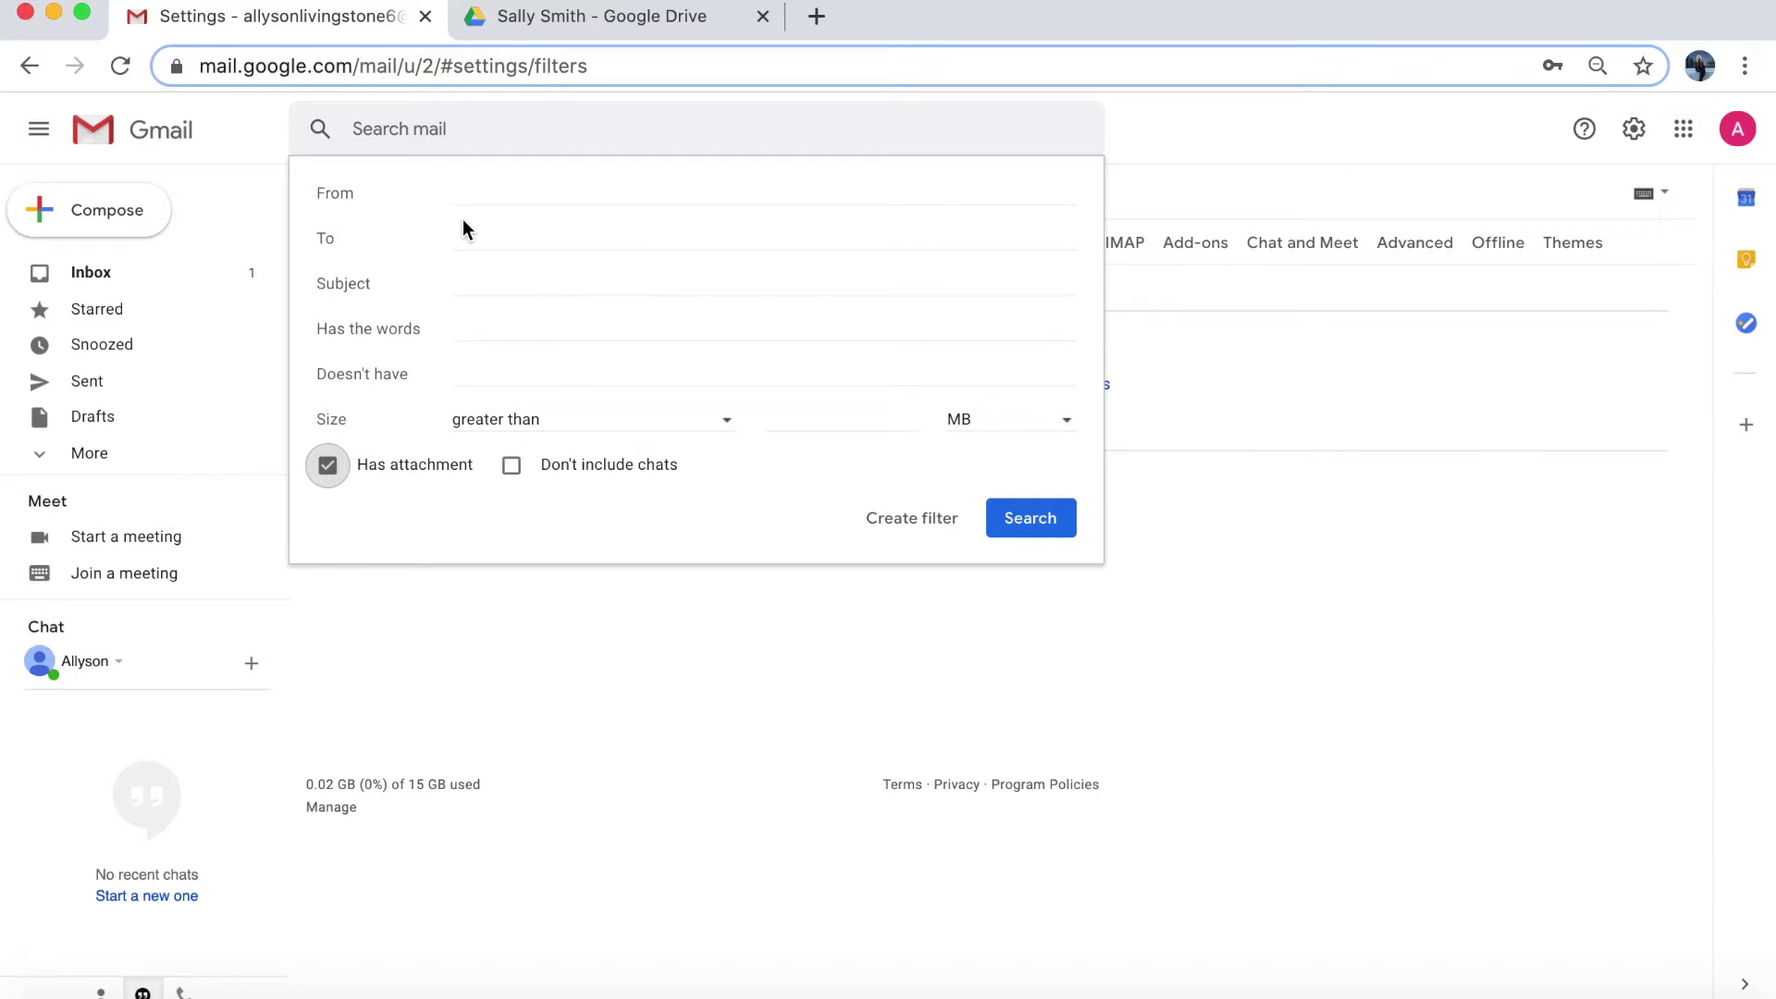
{"action": "left_click", "coordinate": [899, 527]}
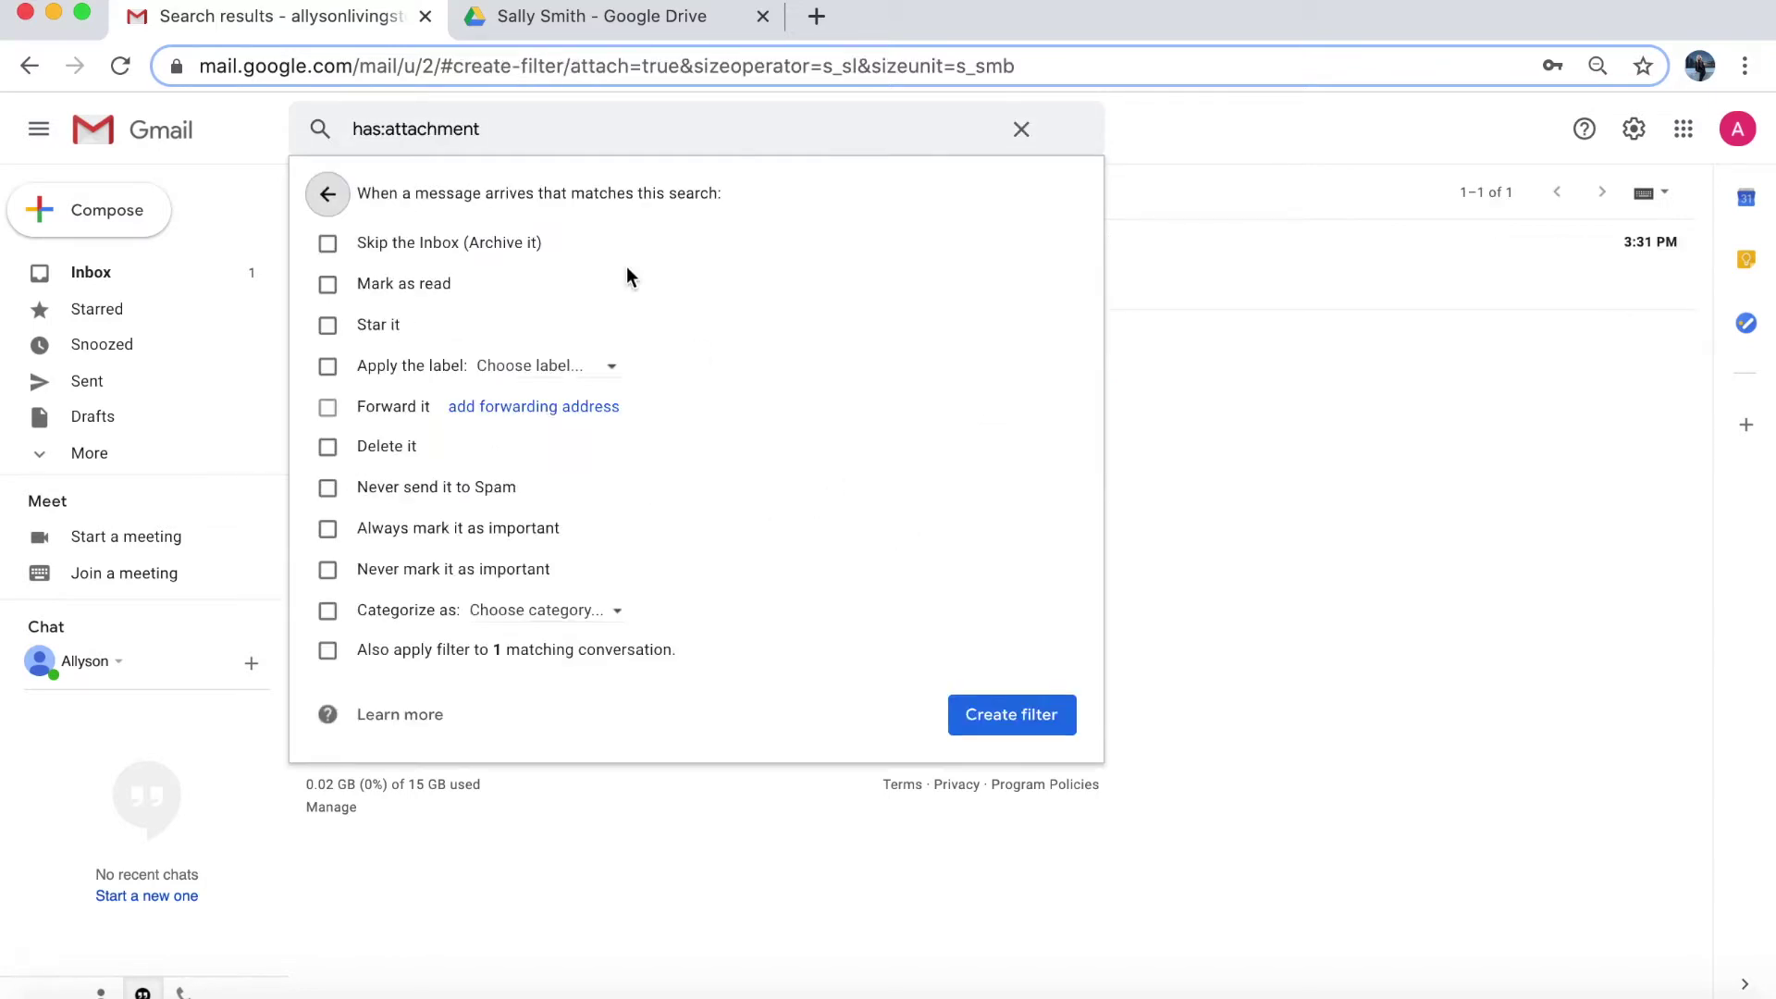
- Set the attachment filter to star messages and always mark them as important, and create it
{"action": "left_click", "coordinate": [328, 326]}
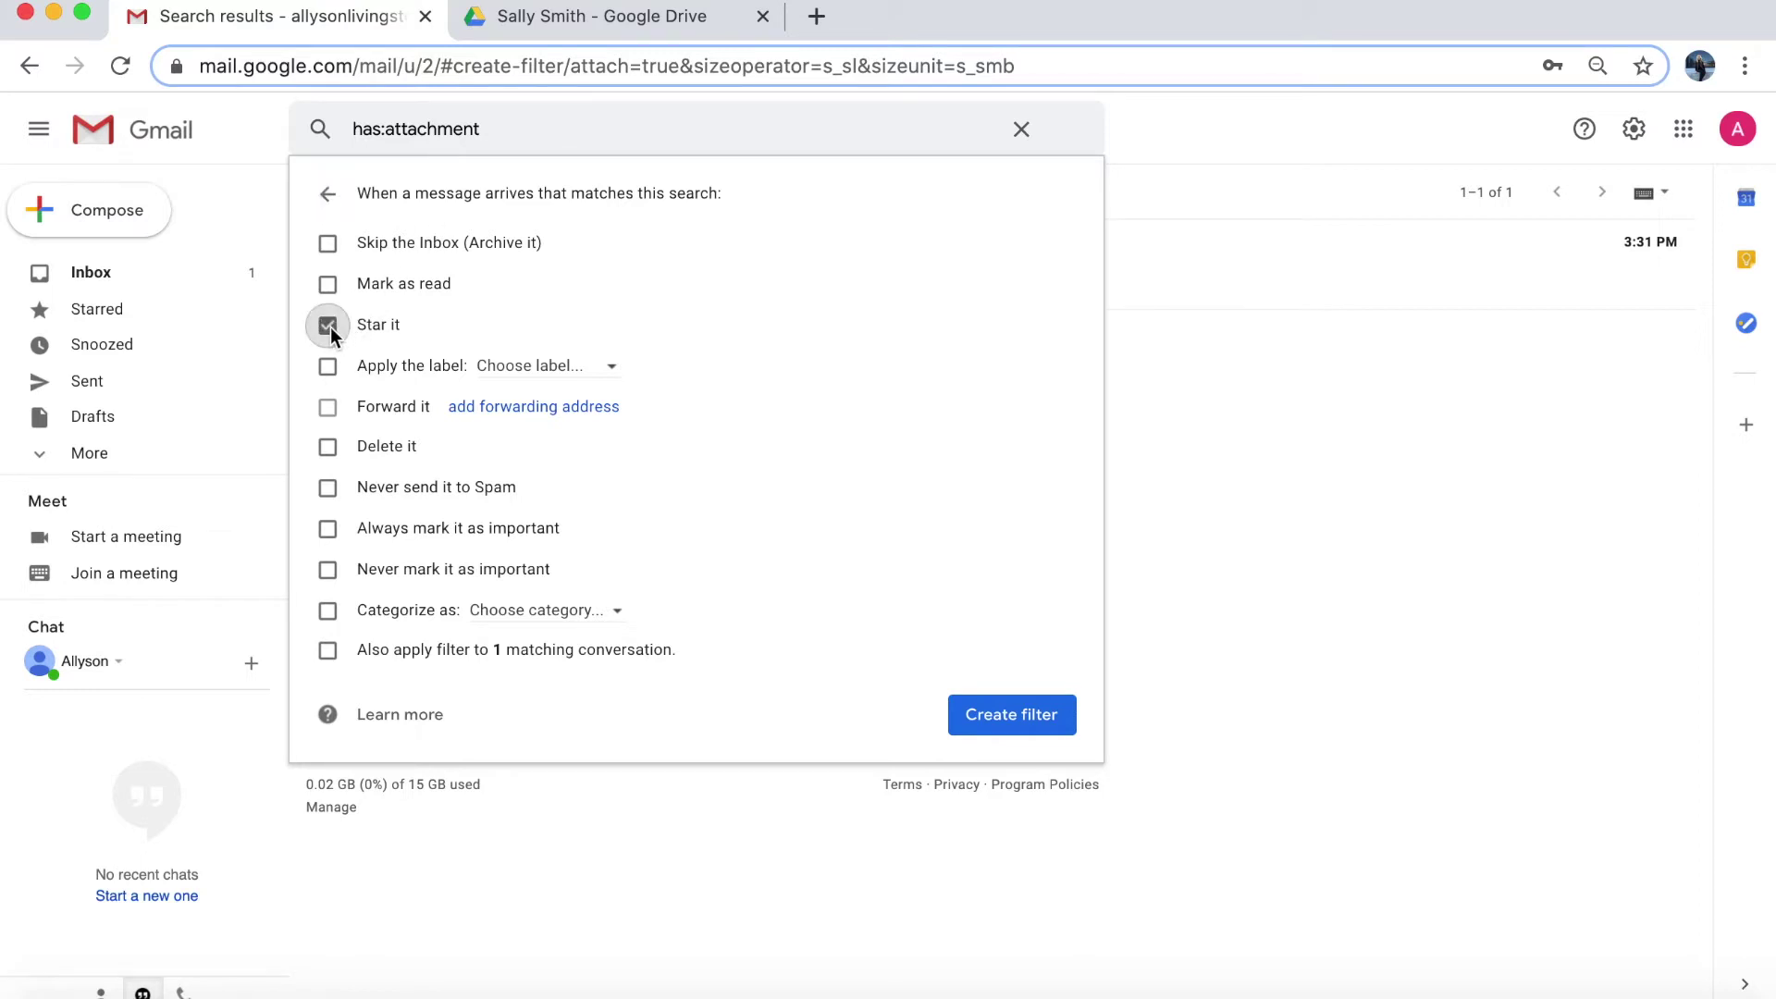
{"action": "left_click", "coordinate": [328, 531]}
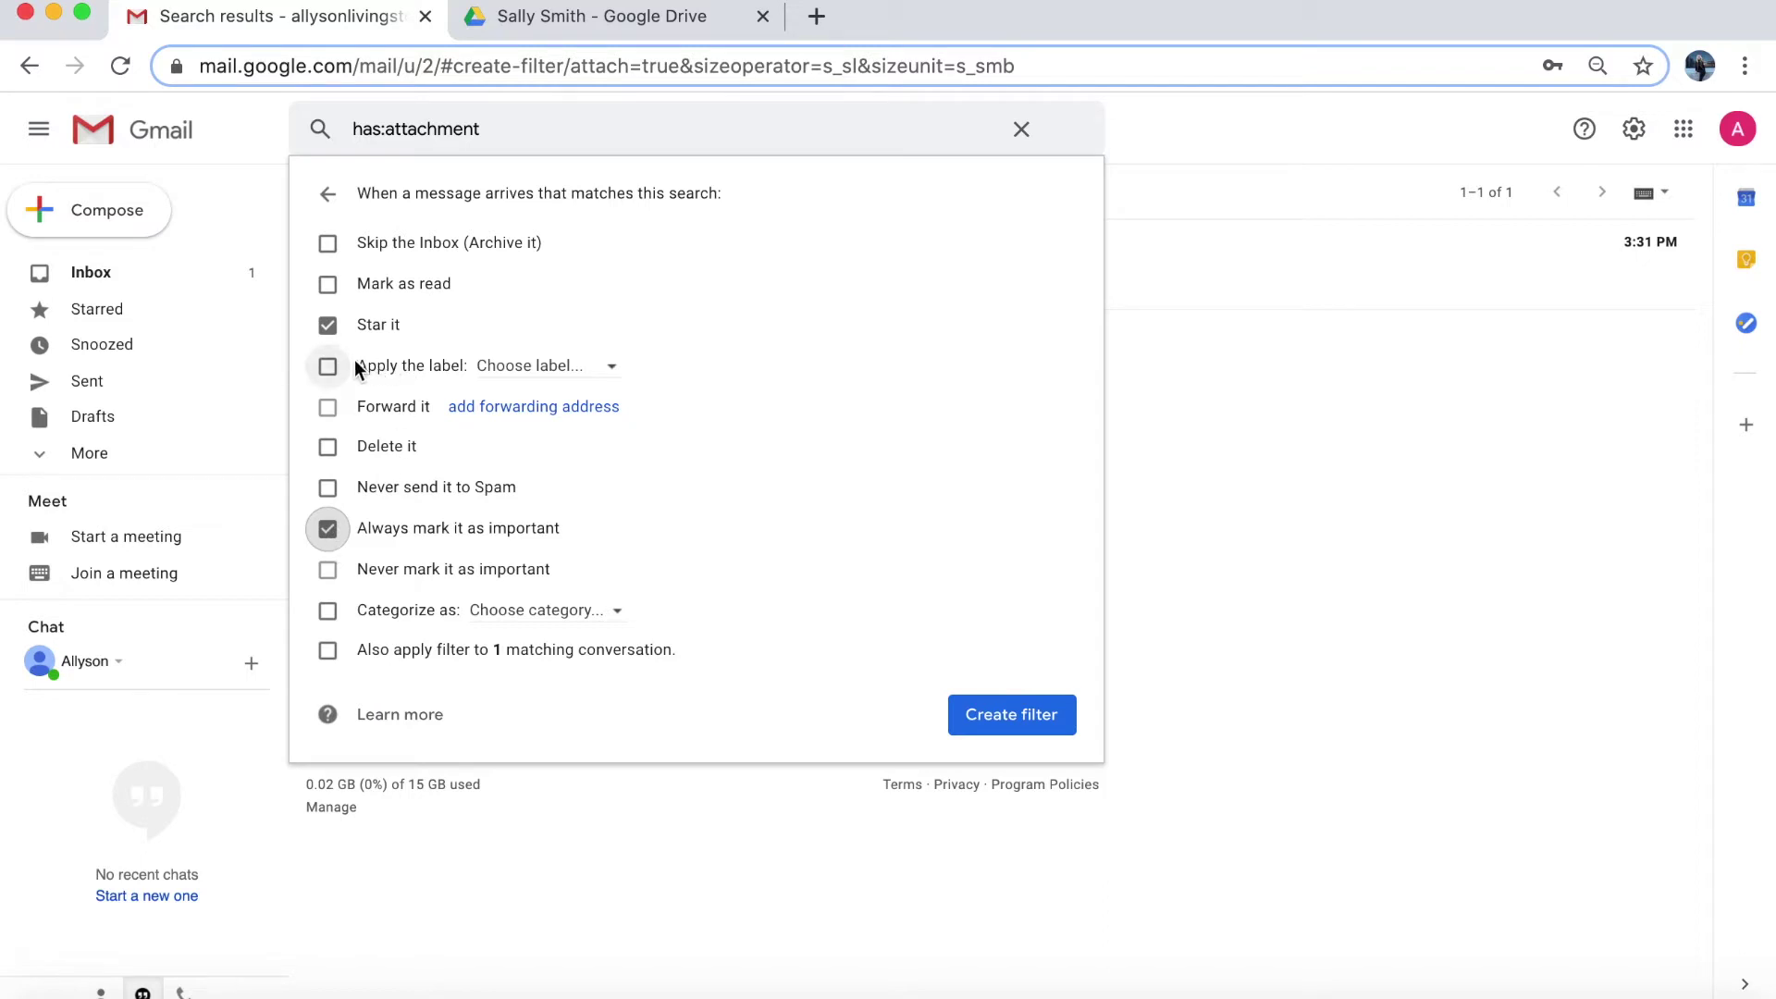
{"action": "left_click", "coordinate": [541, 374]}
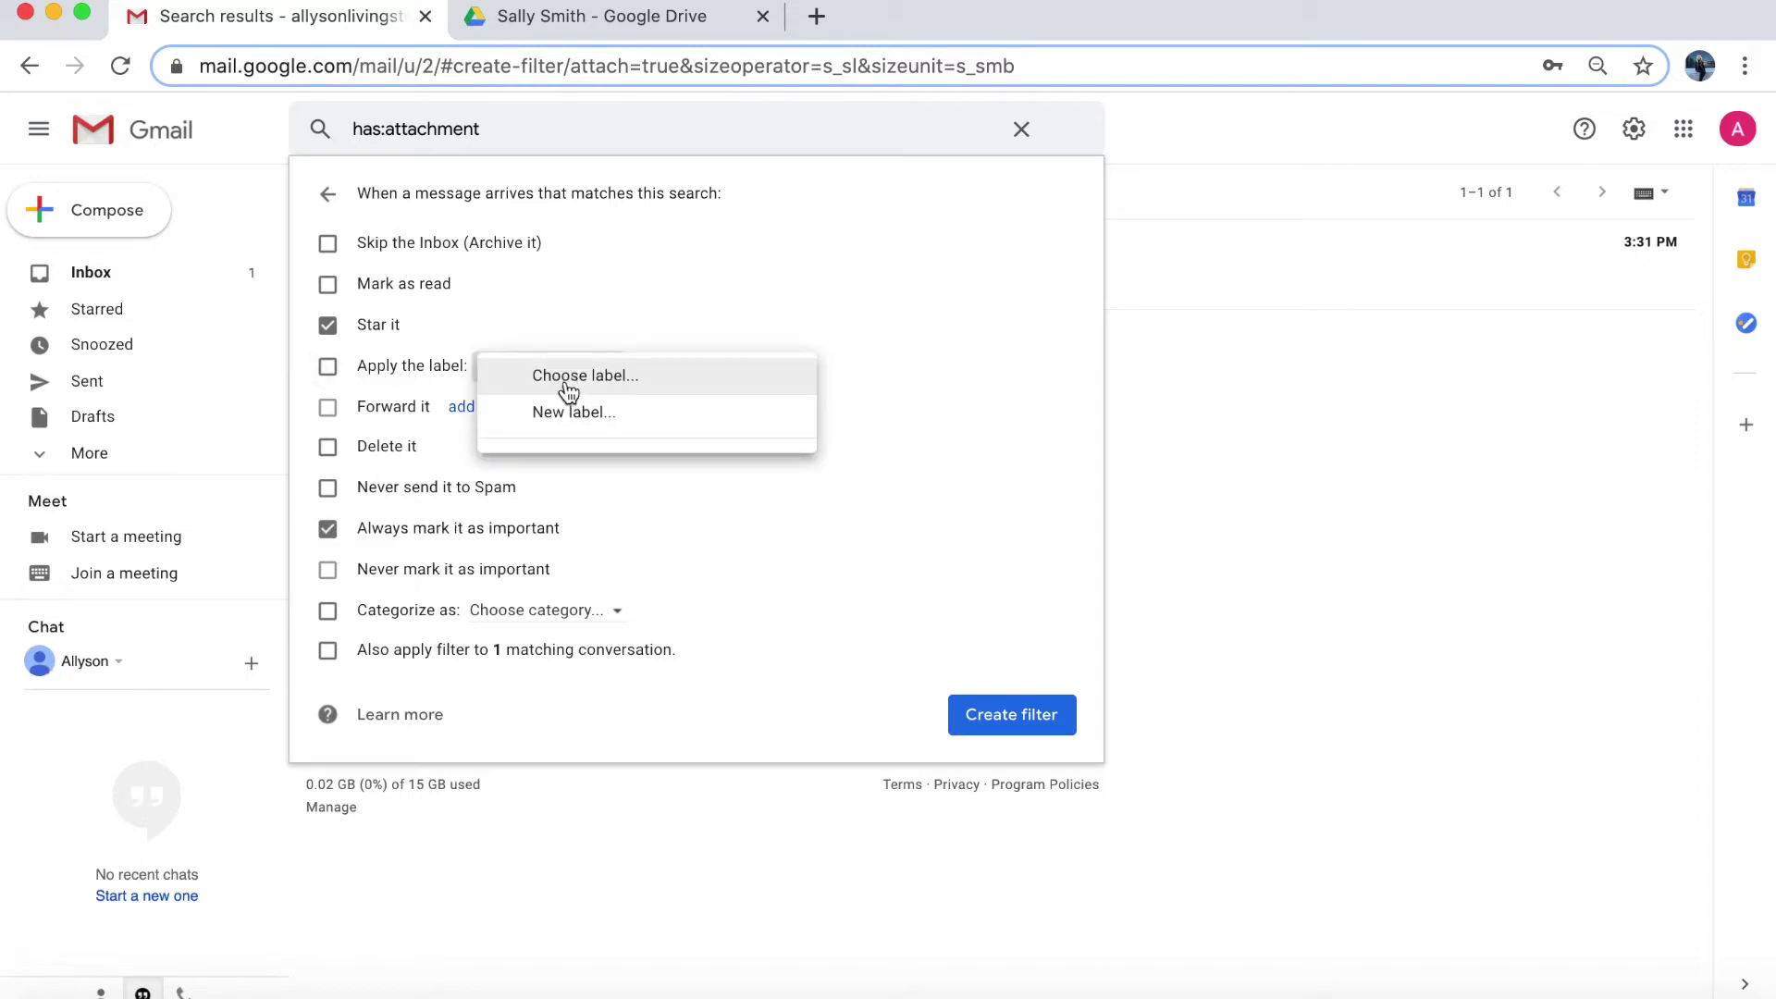
{"action": "left_click", "coordinate": [515, 307]}
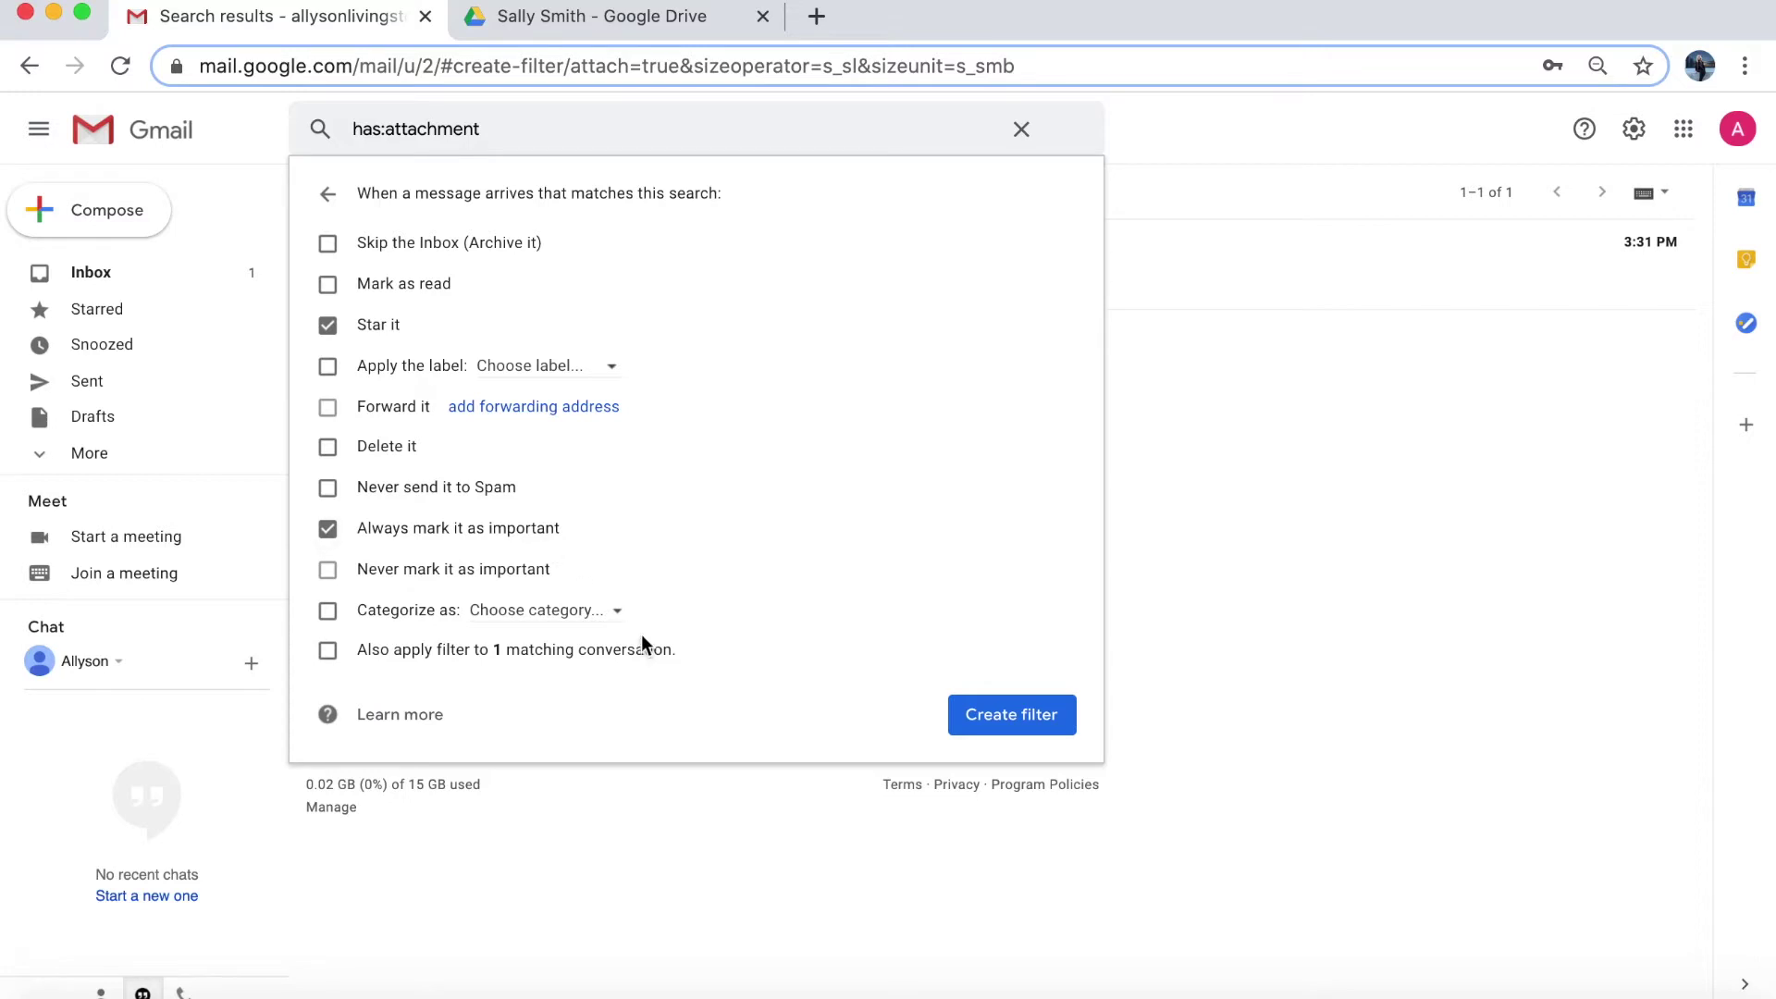
{"action": "left_click", "coordinate": [1024, 723]}
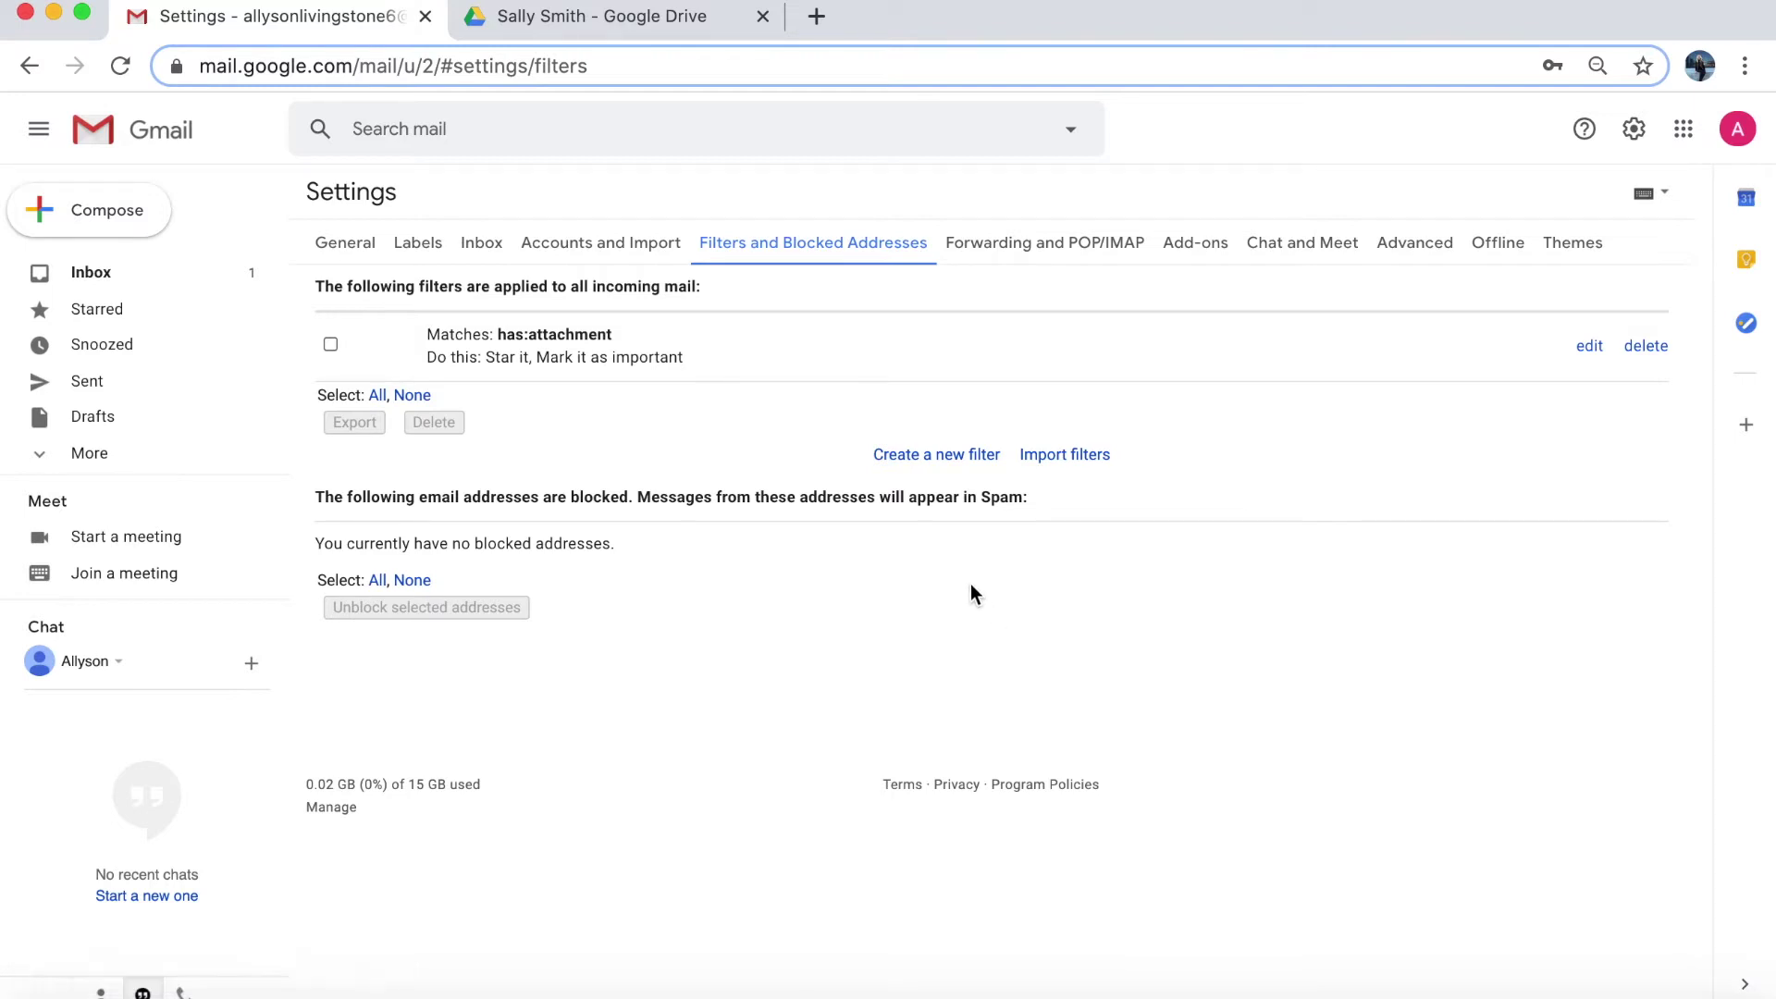
- Begin another new filter for messages that have the word "unsubscribe"
{"action": "left_click", "coordinate": [941, 455]}
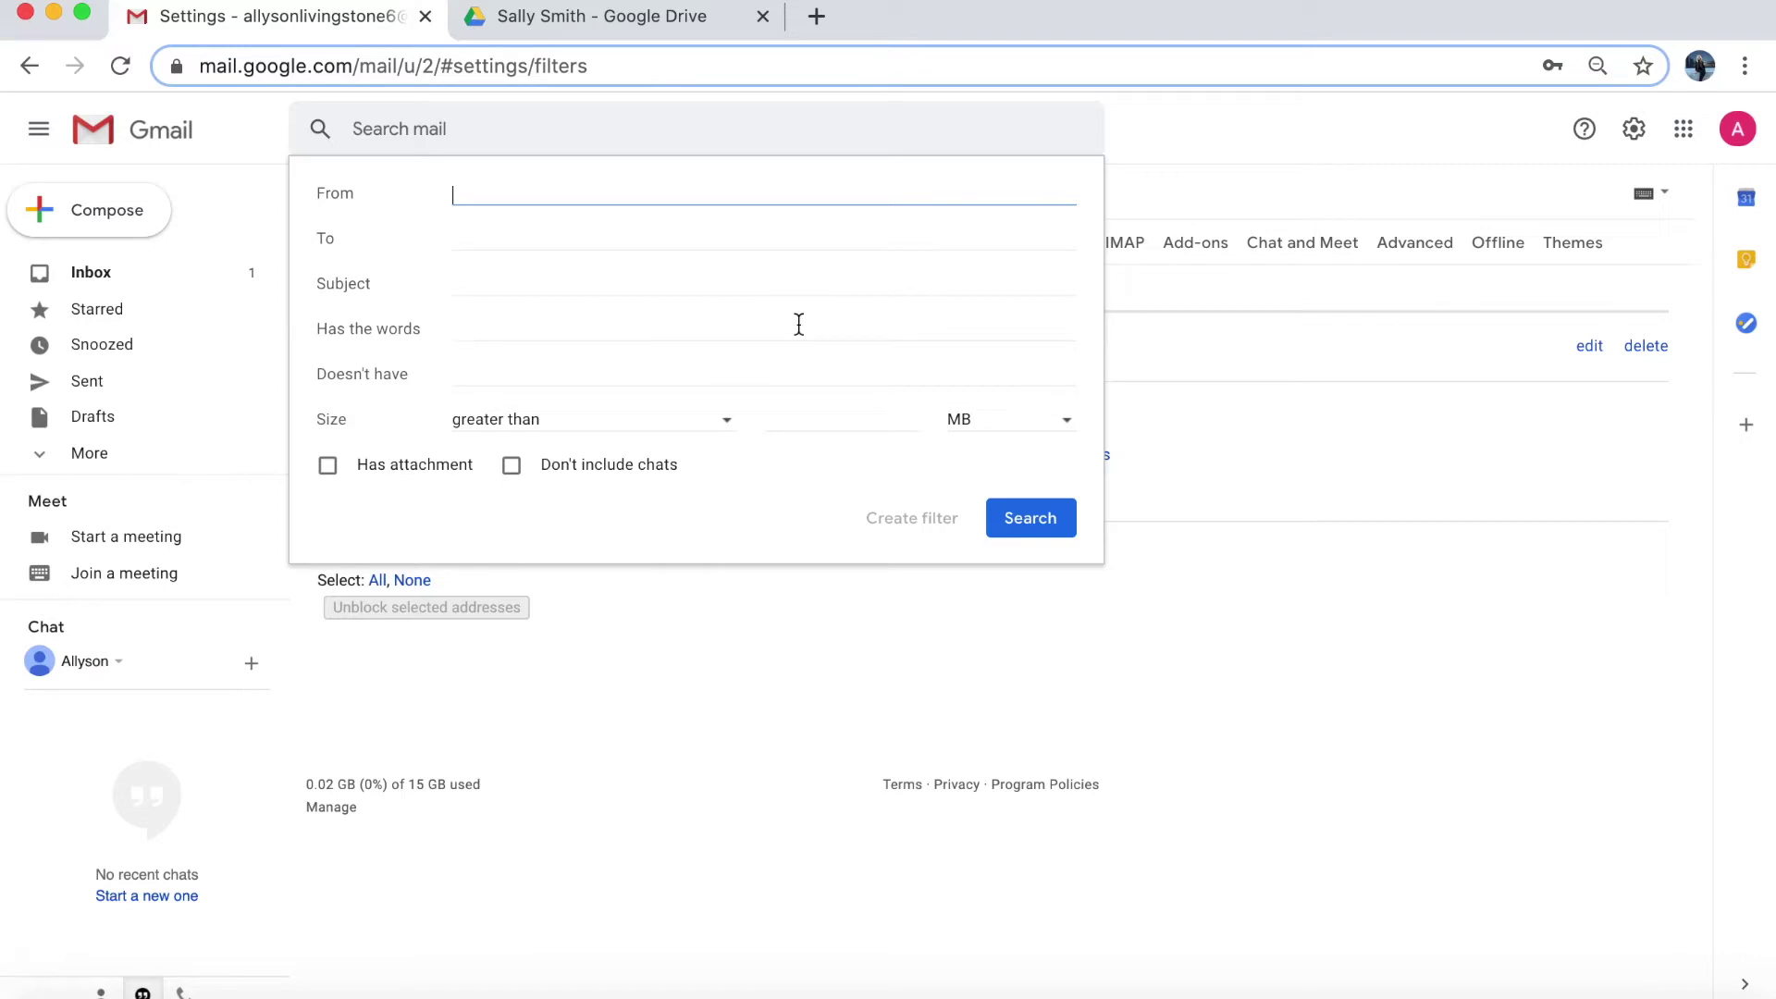
{"action": "left_click", "coordinate": [566, 331]}
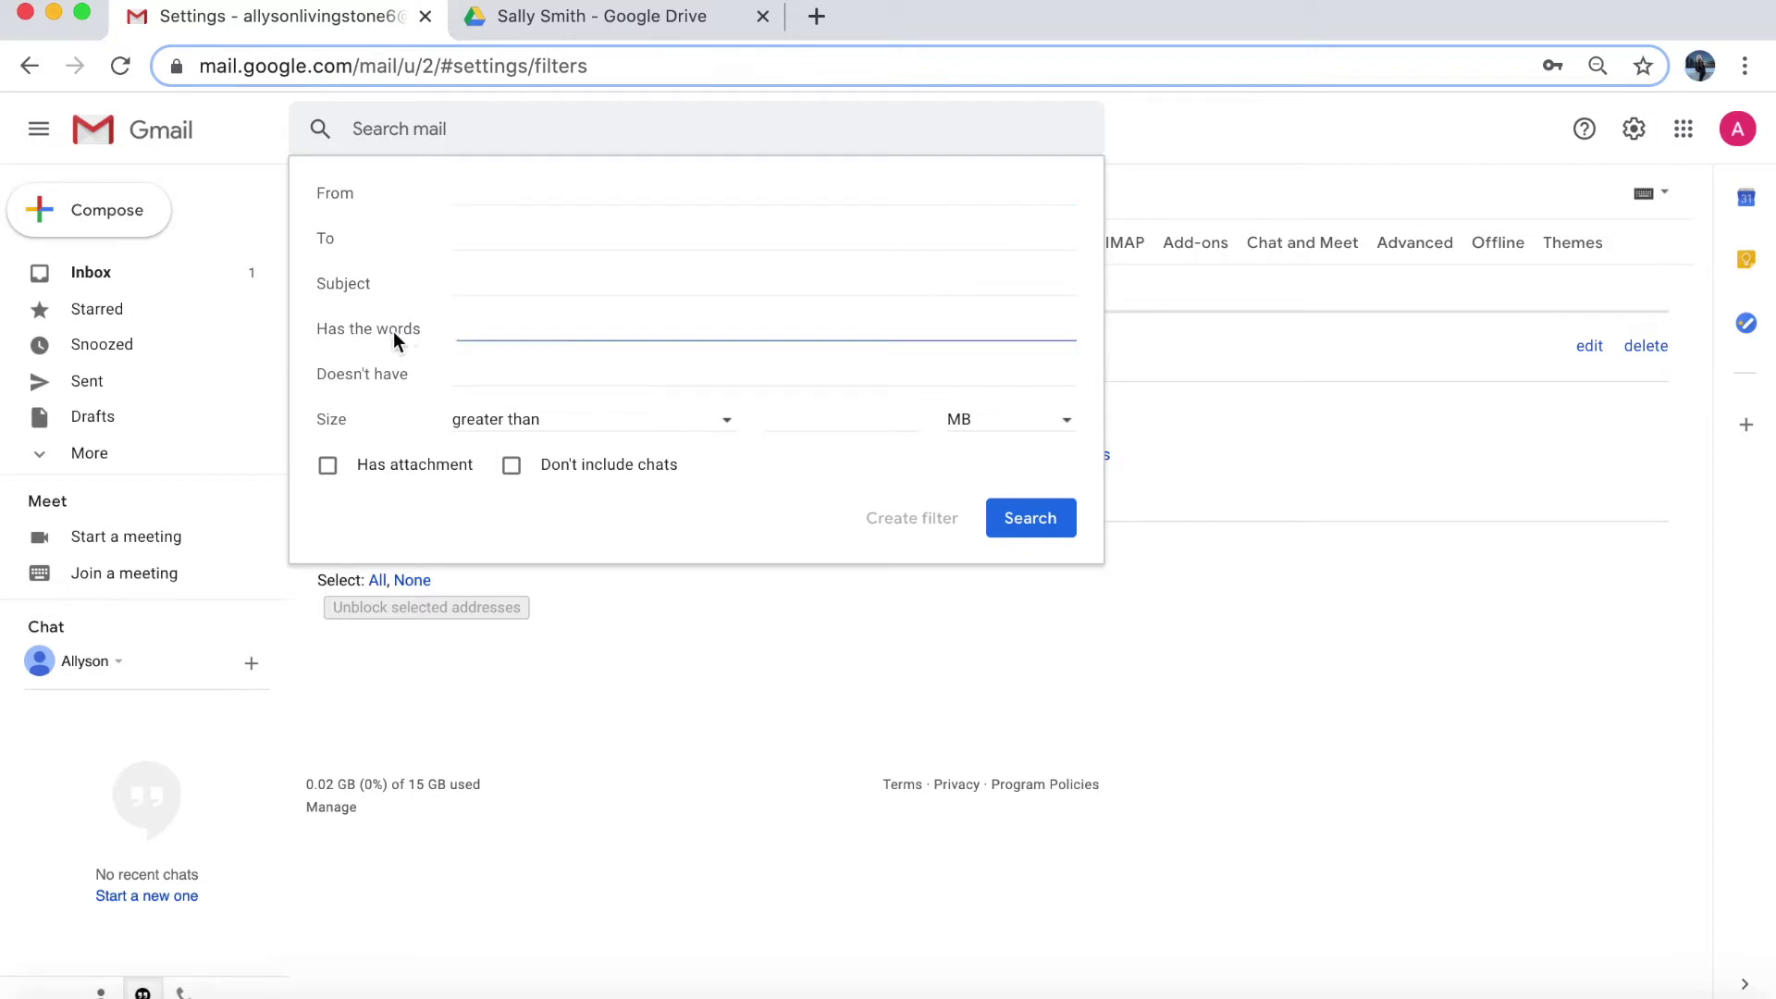
{"action": "type", "text": "unsubscribe"}
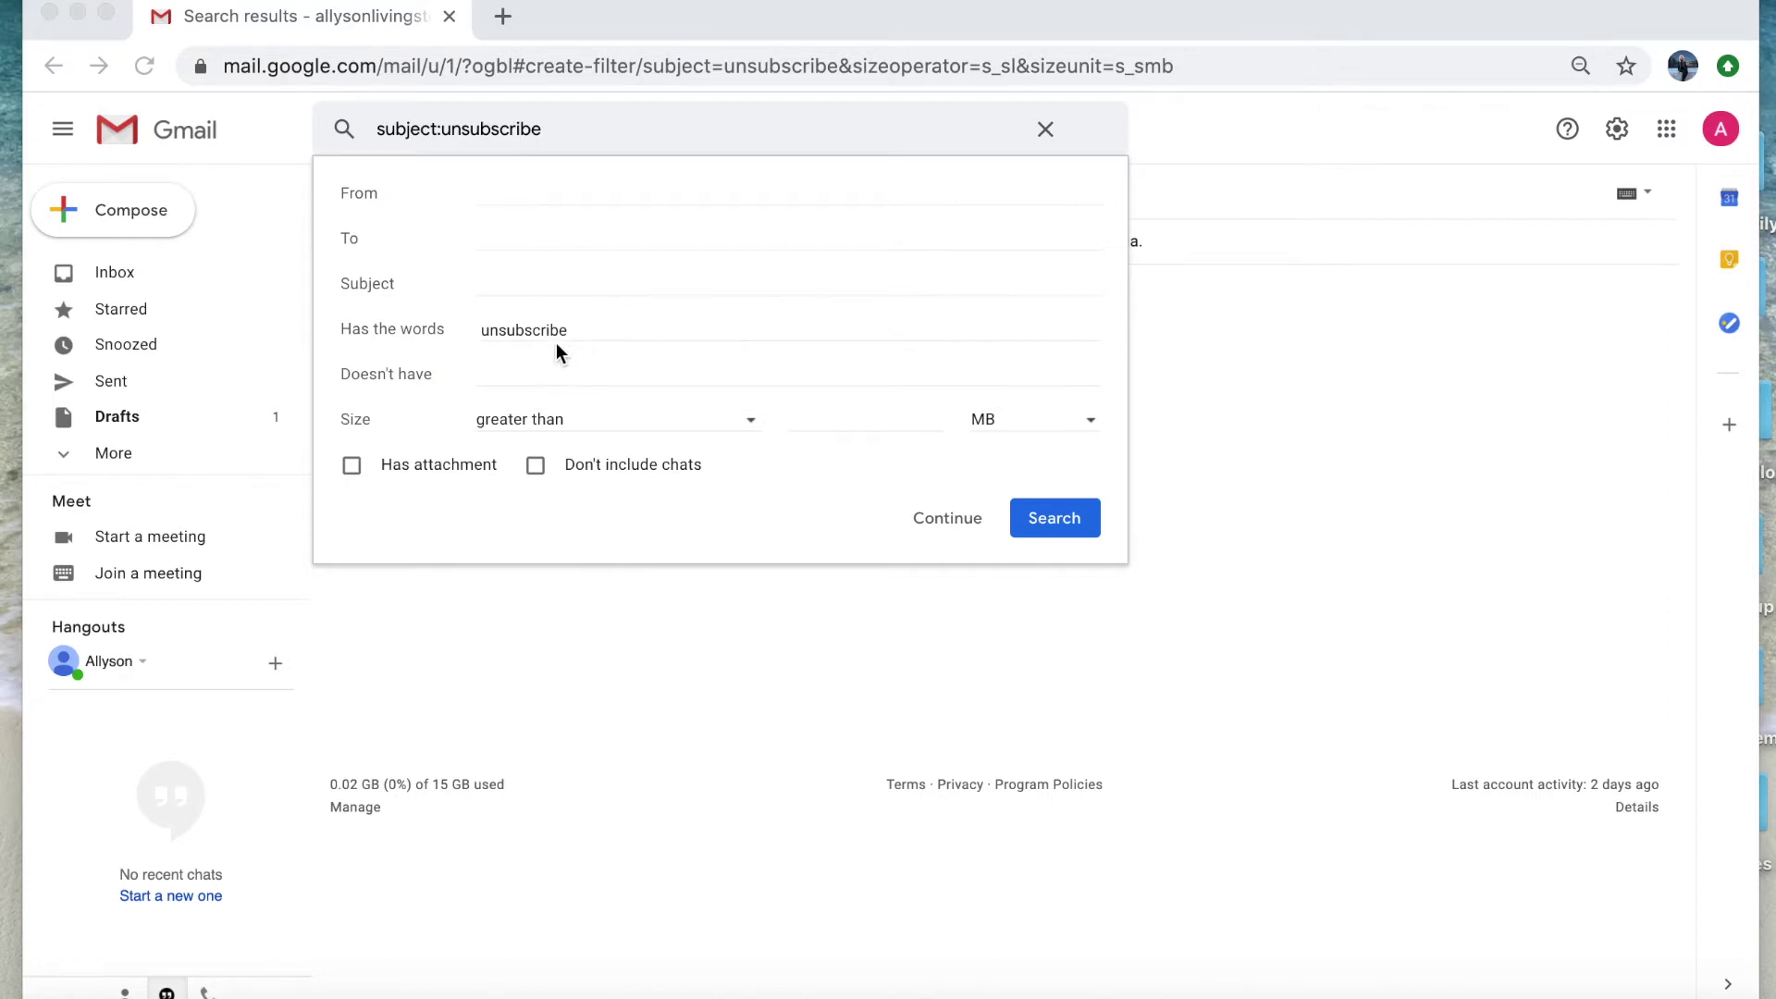
- Try excluding messages that contain "MLS" in the unsubscribe filter's criteria
{"action": "left_click", "coordinate": [513, 376]}
{"action": "type", "text": "MLS"}
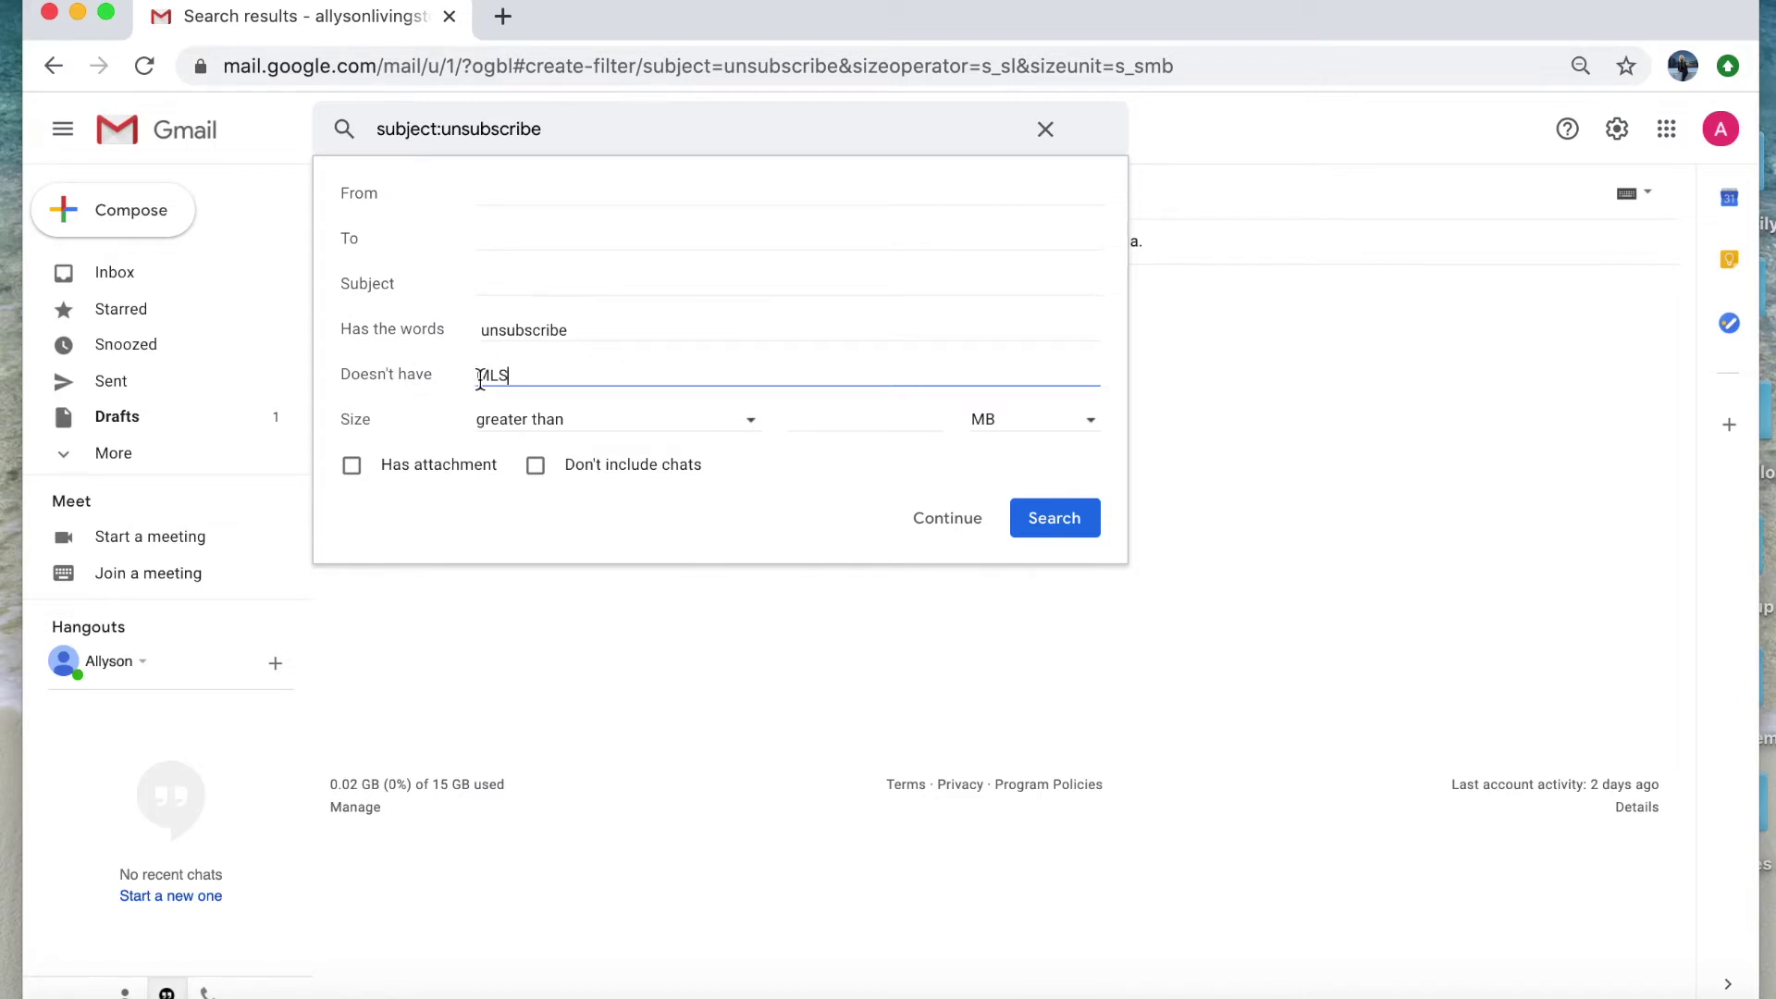
{"action": "left_click_drag", "start_coordinate": [566, 377], "coordinate": [471, 379]}
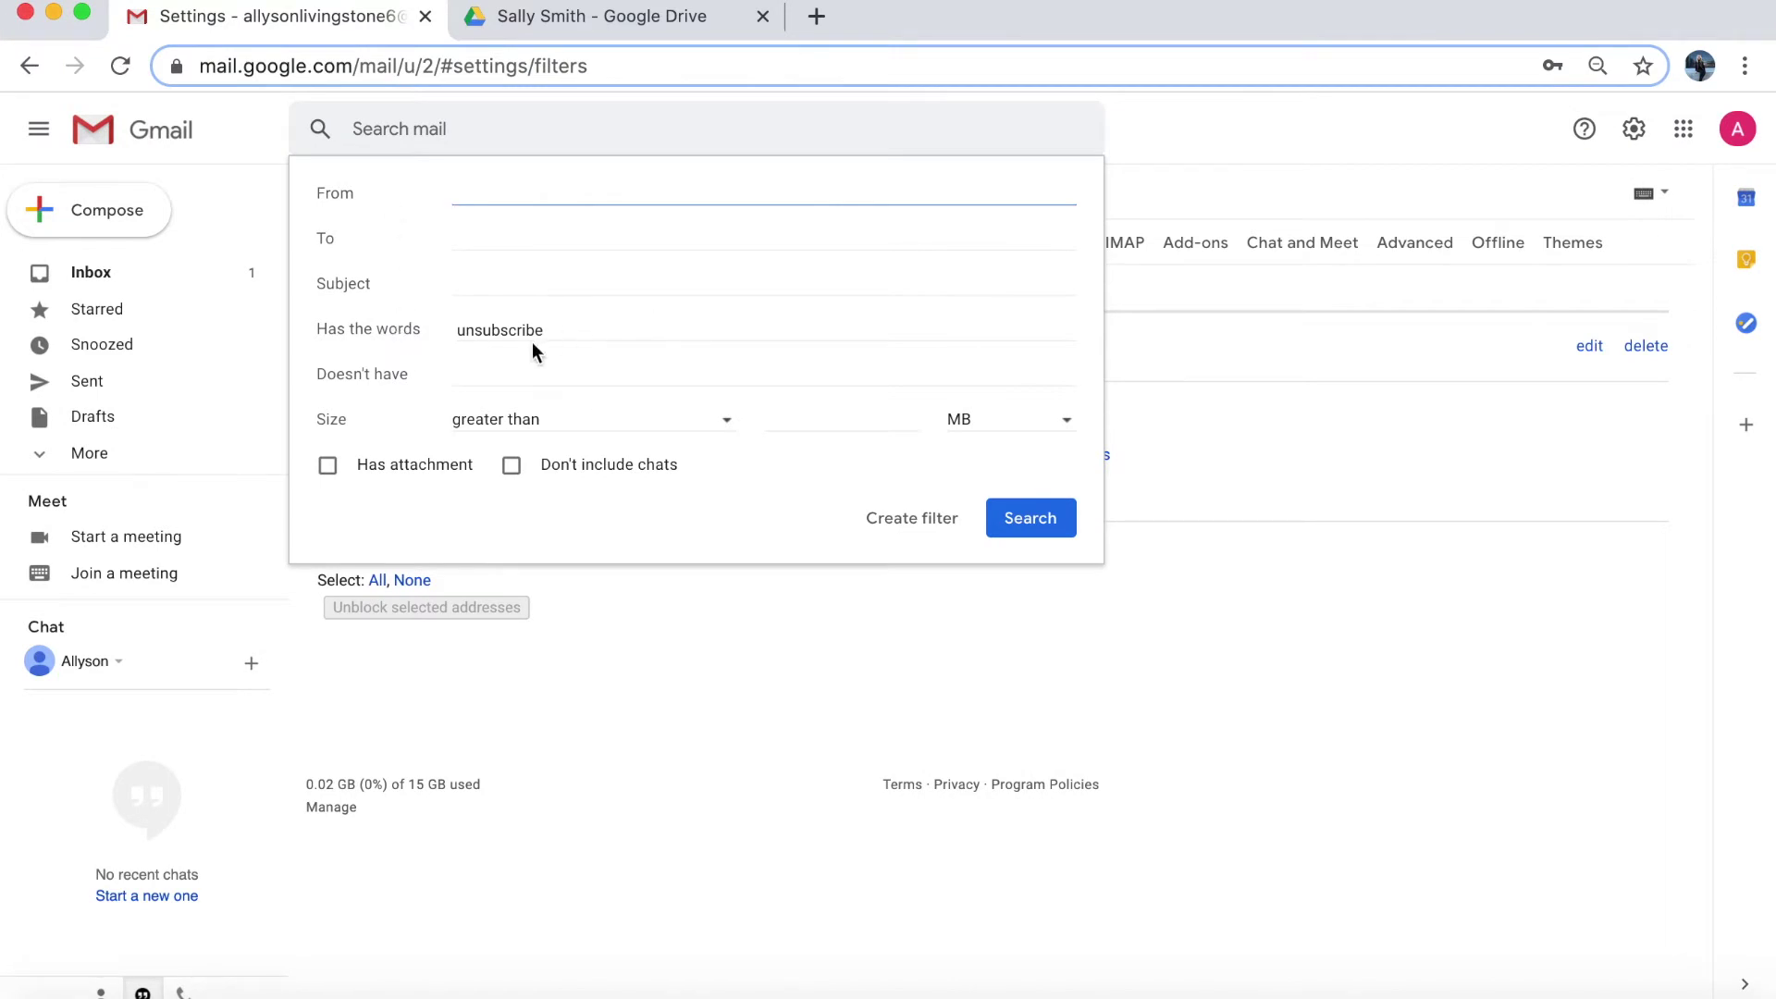
- Set the unsubscribe filter to skip the inbox and archive matching messages, and create the filter
{"action": "left_click", "coordinate": [903, 515]}
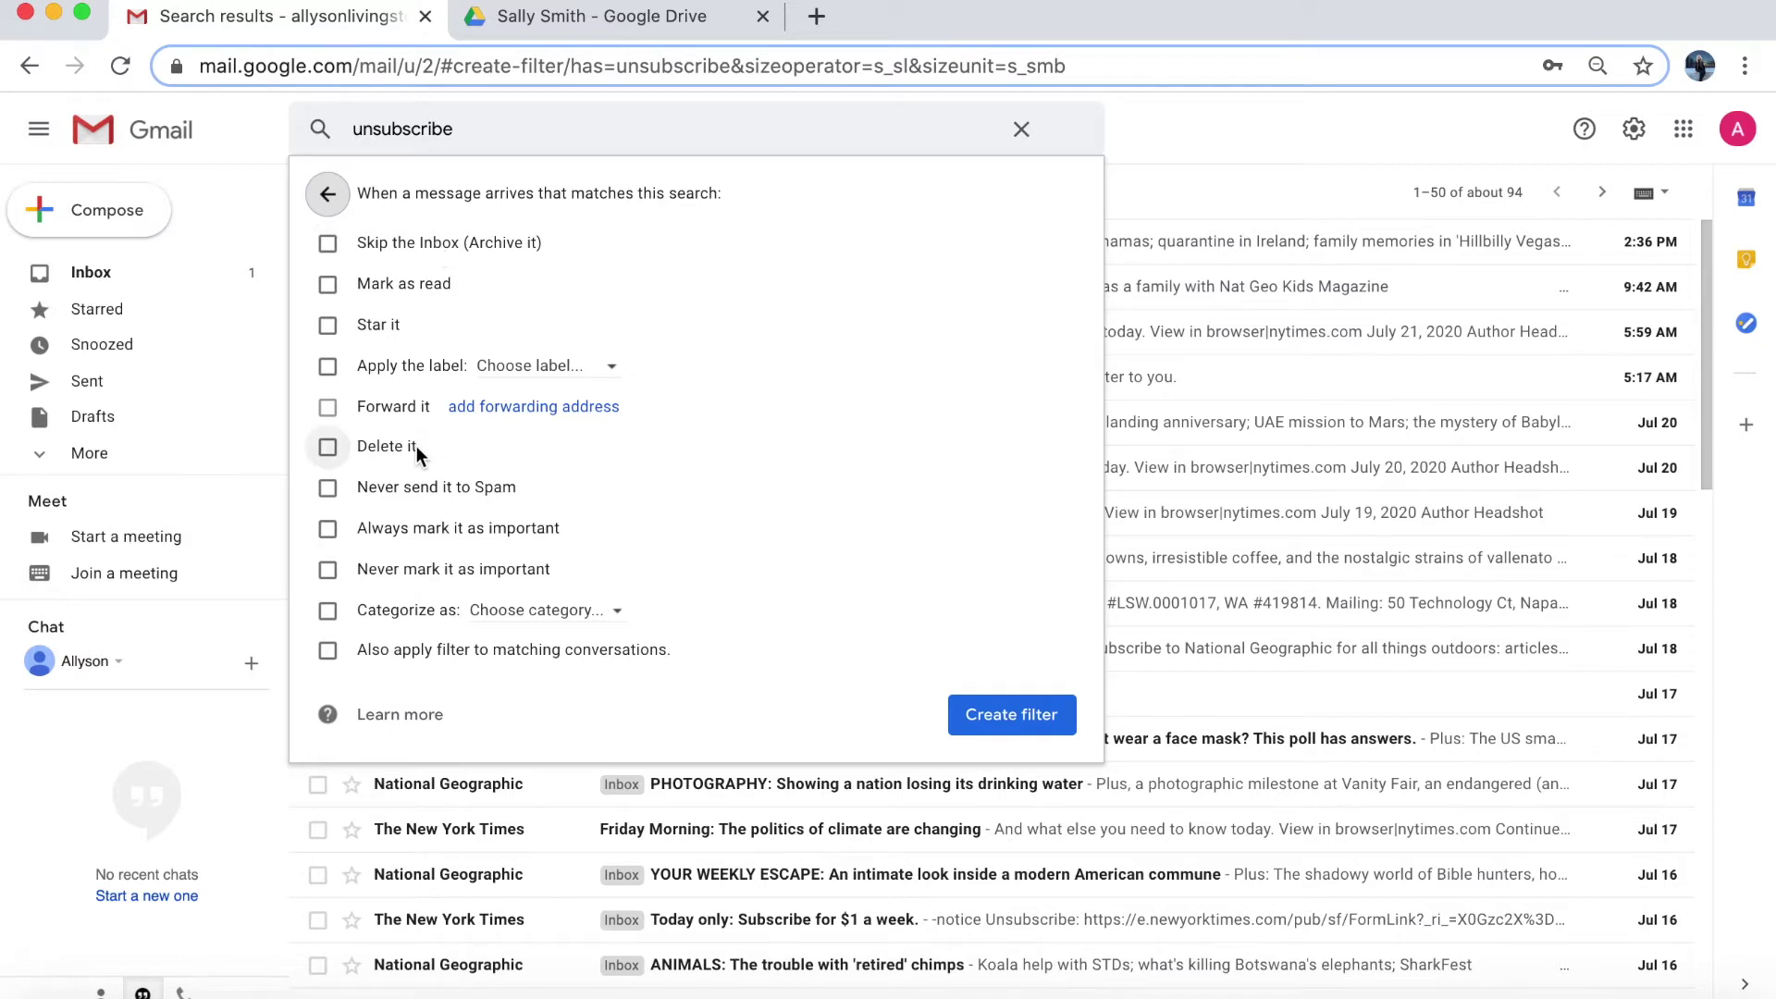
{"action": "left_click", "coordinate": [523, 369]}
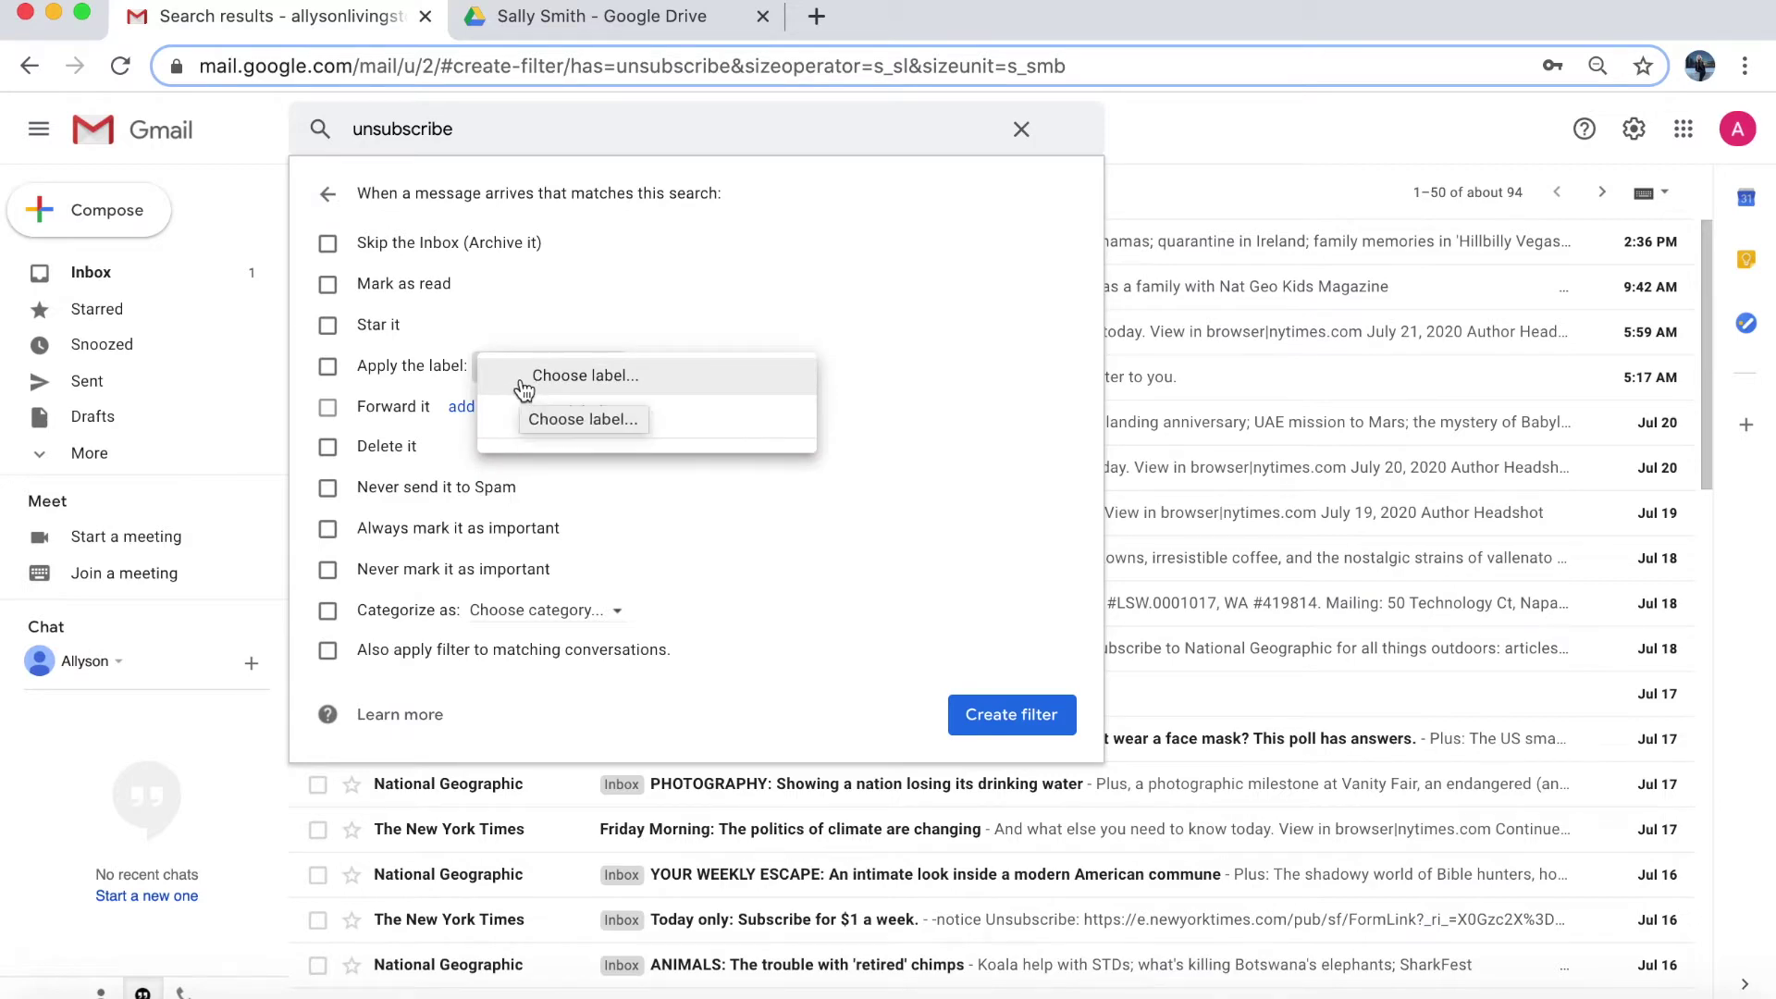
{"action": "left_click", "coordinate": [138, 453]}
{"action": "left_click", "coordinate": [139, 453]}
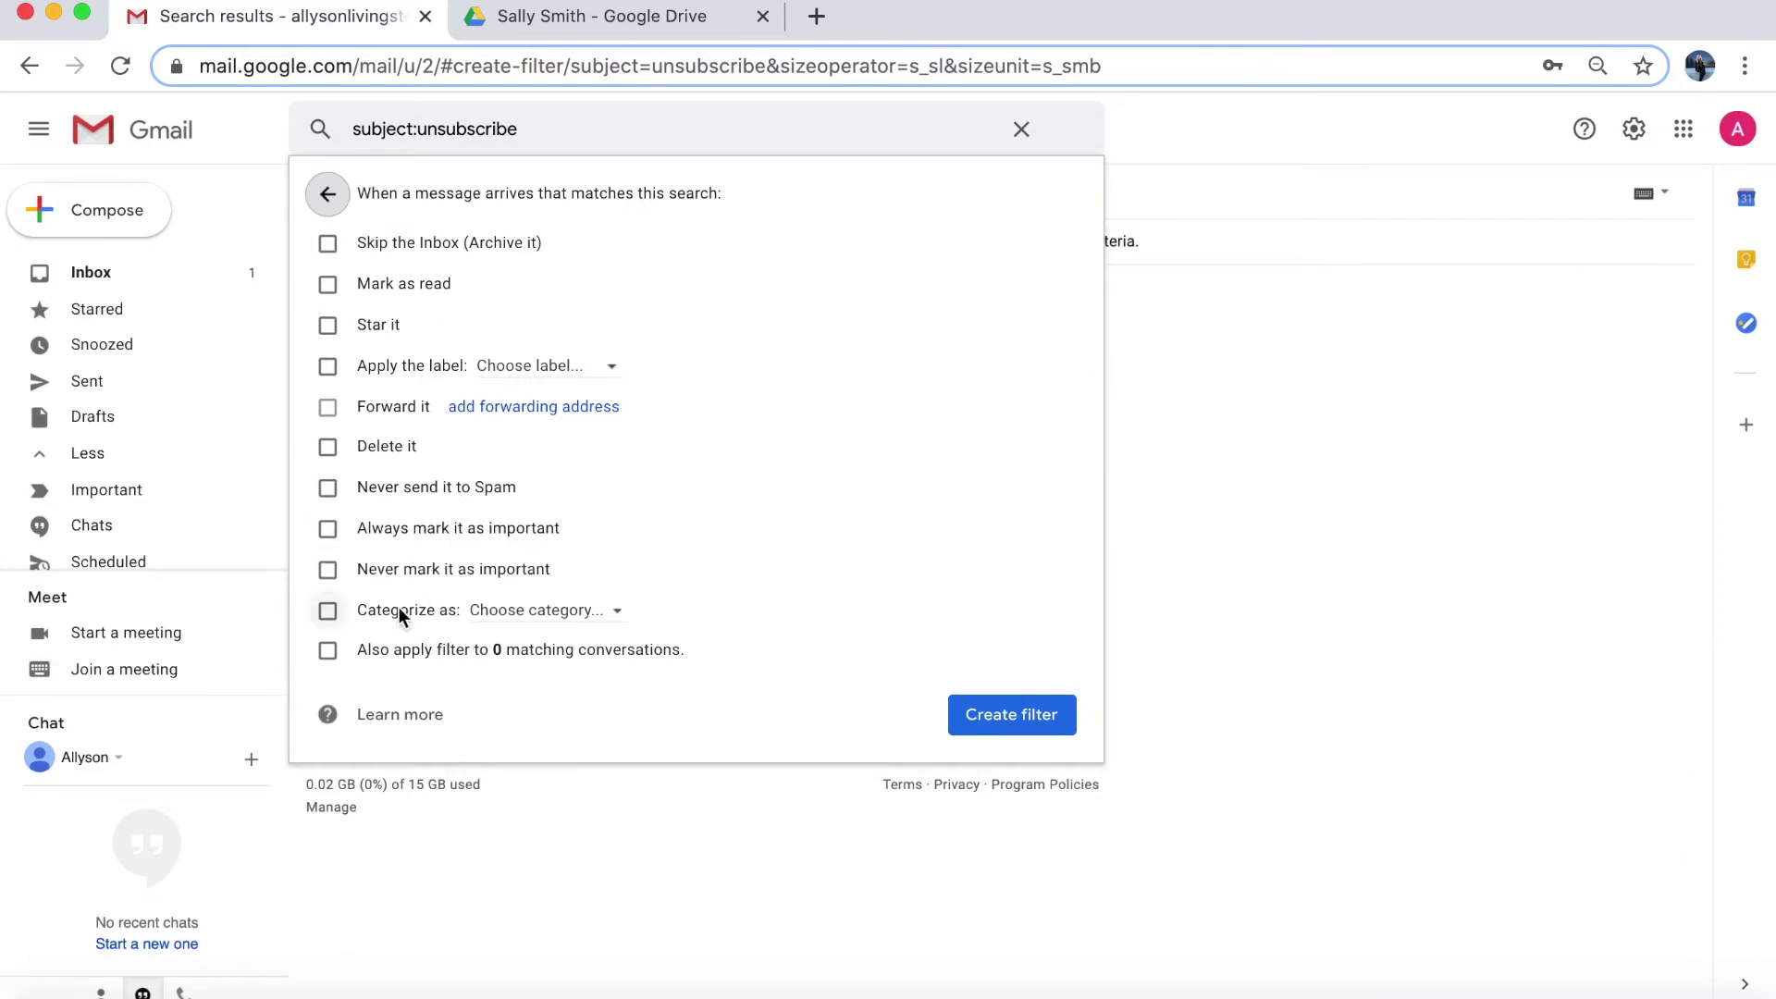
{"action": "left_click", "coordinate": [574, 612]}
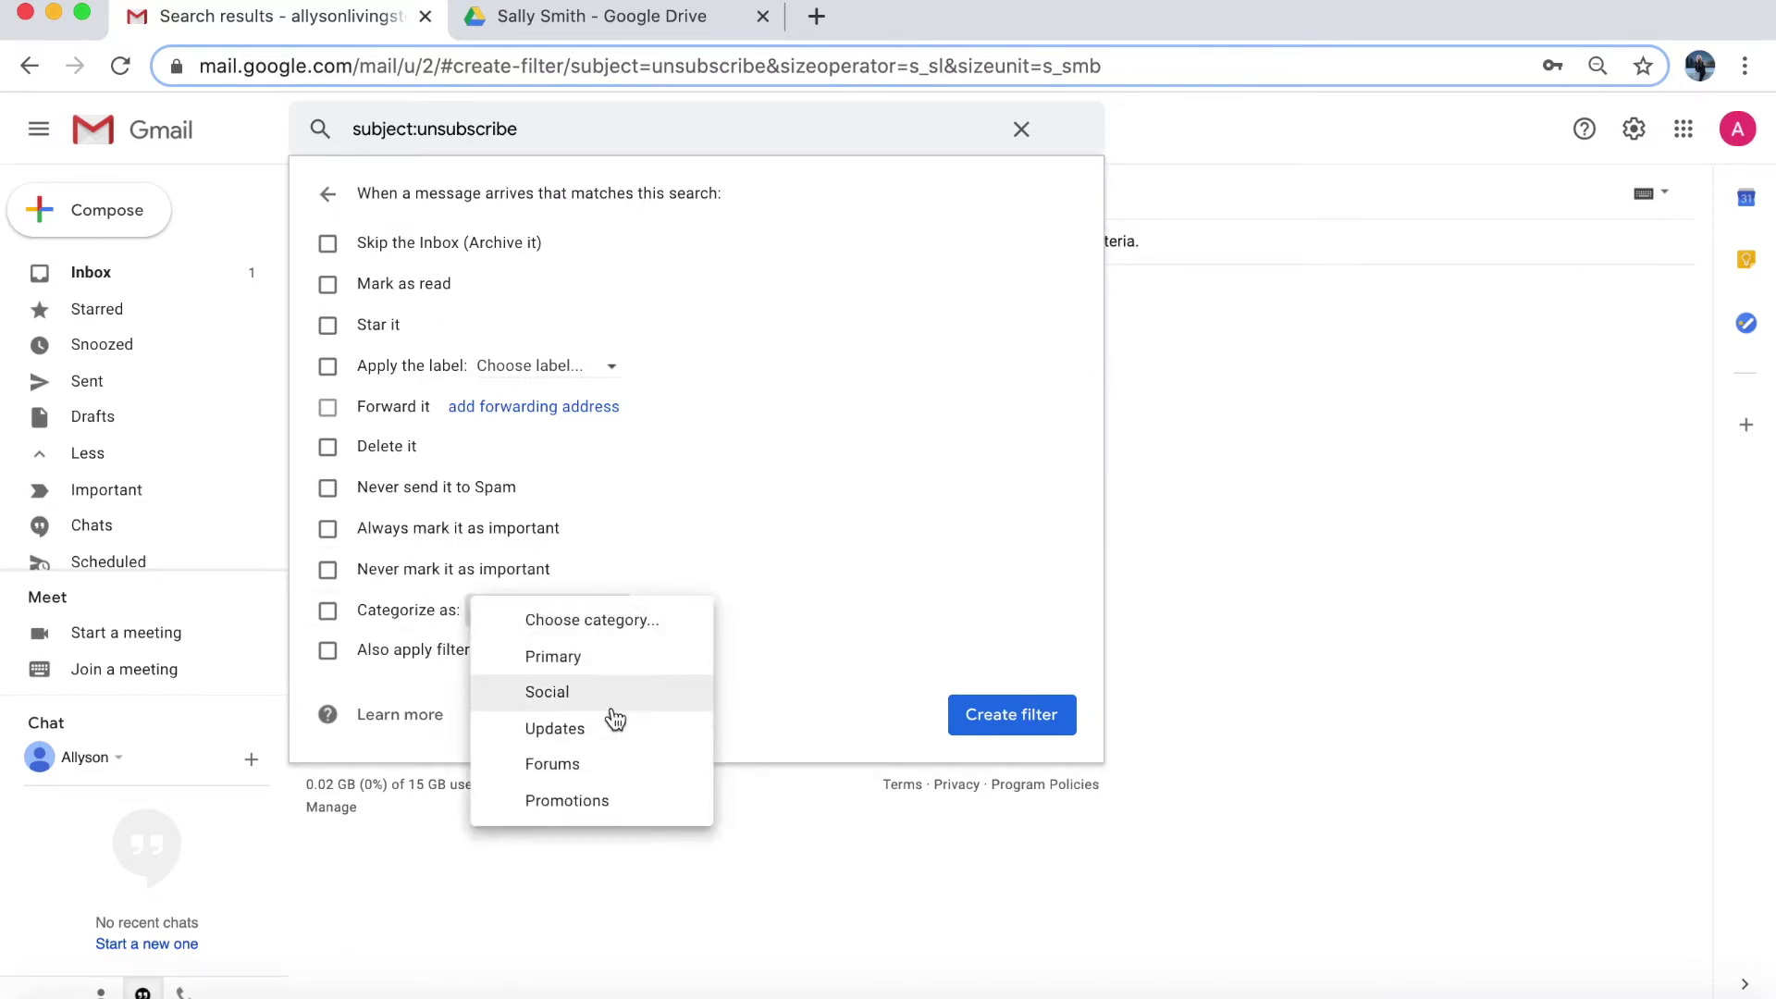
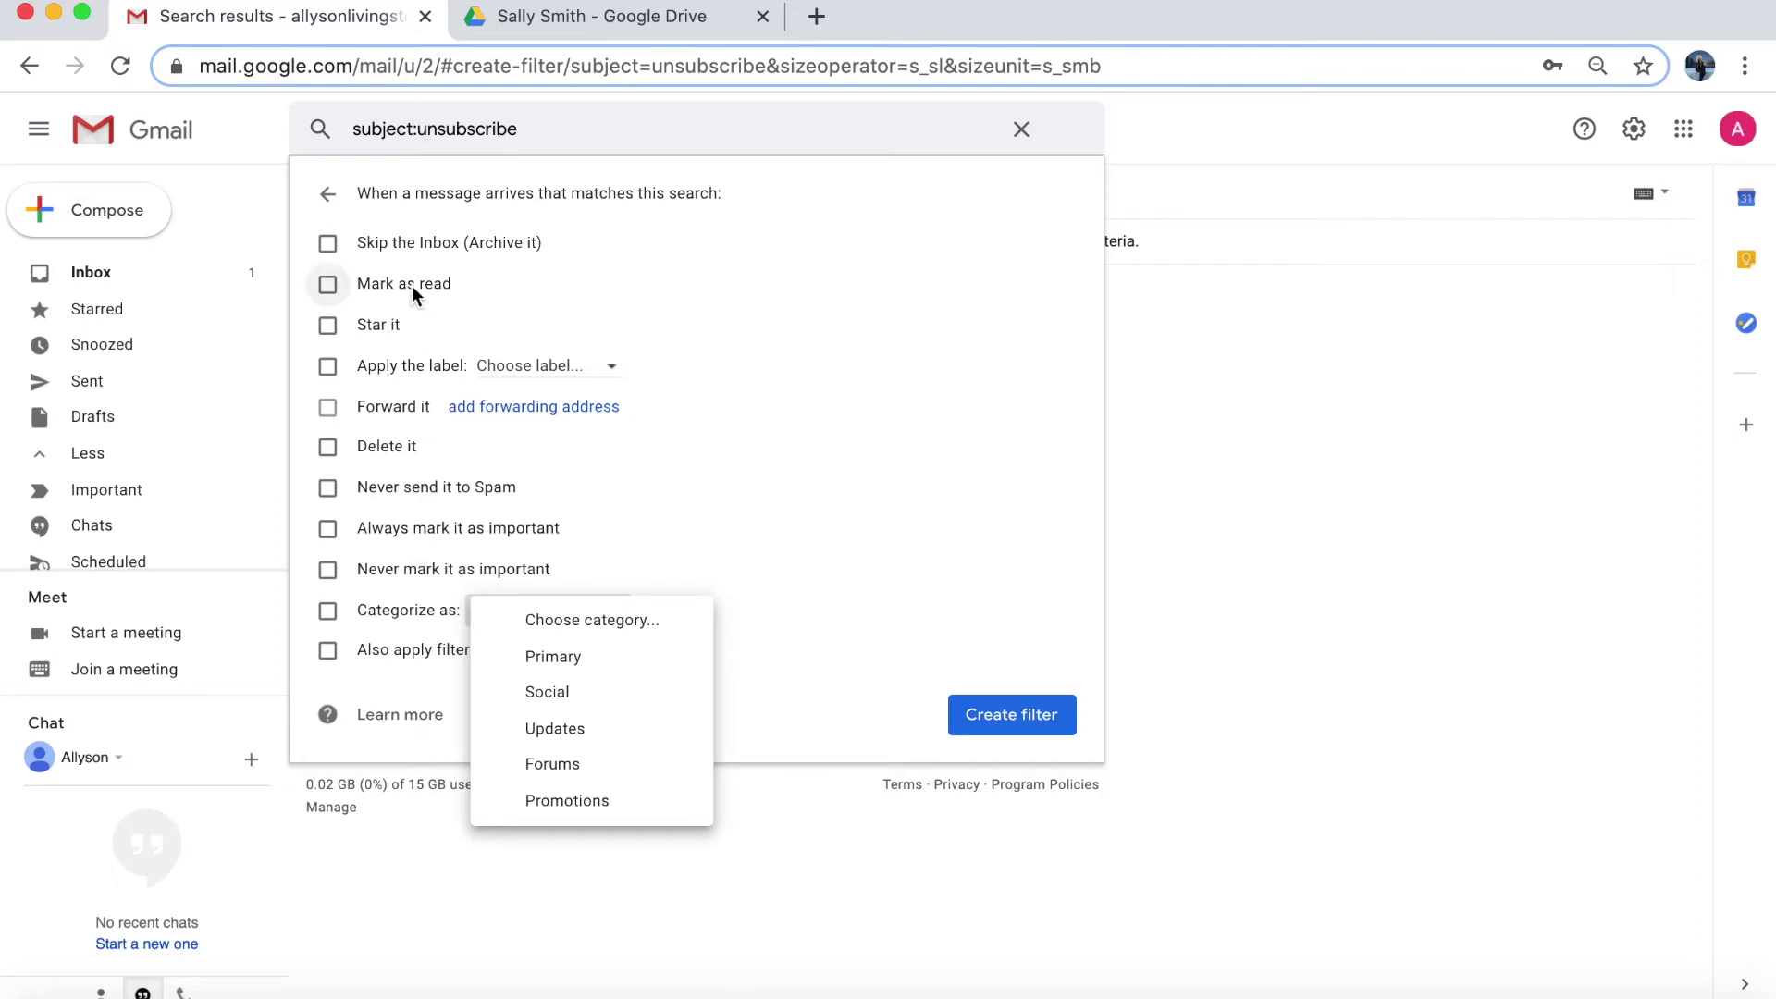
{"action": "left_click", "coordinate": [328, 243]}
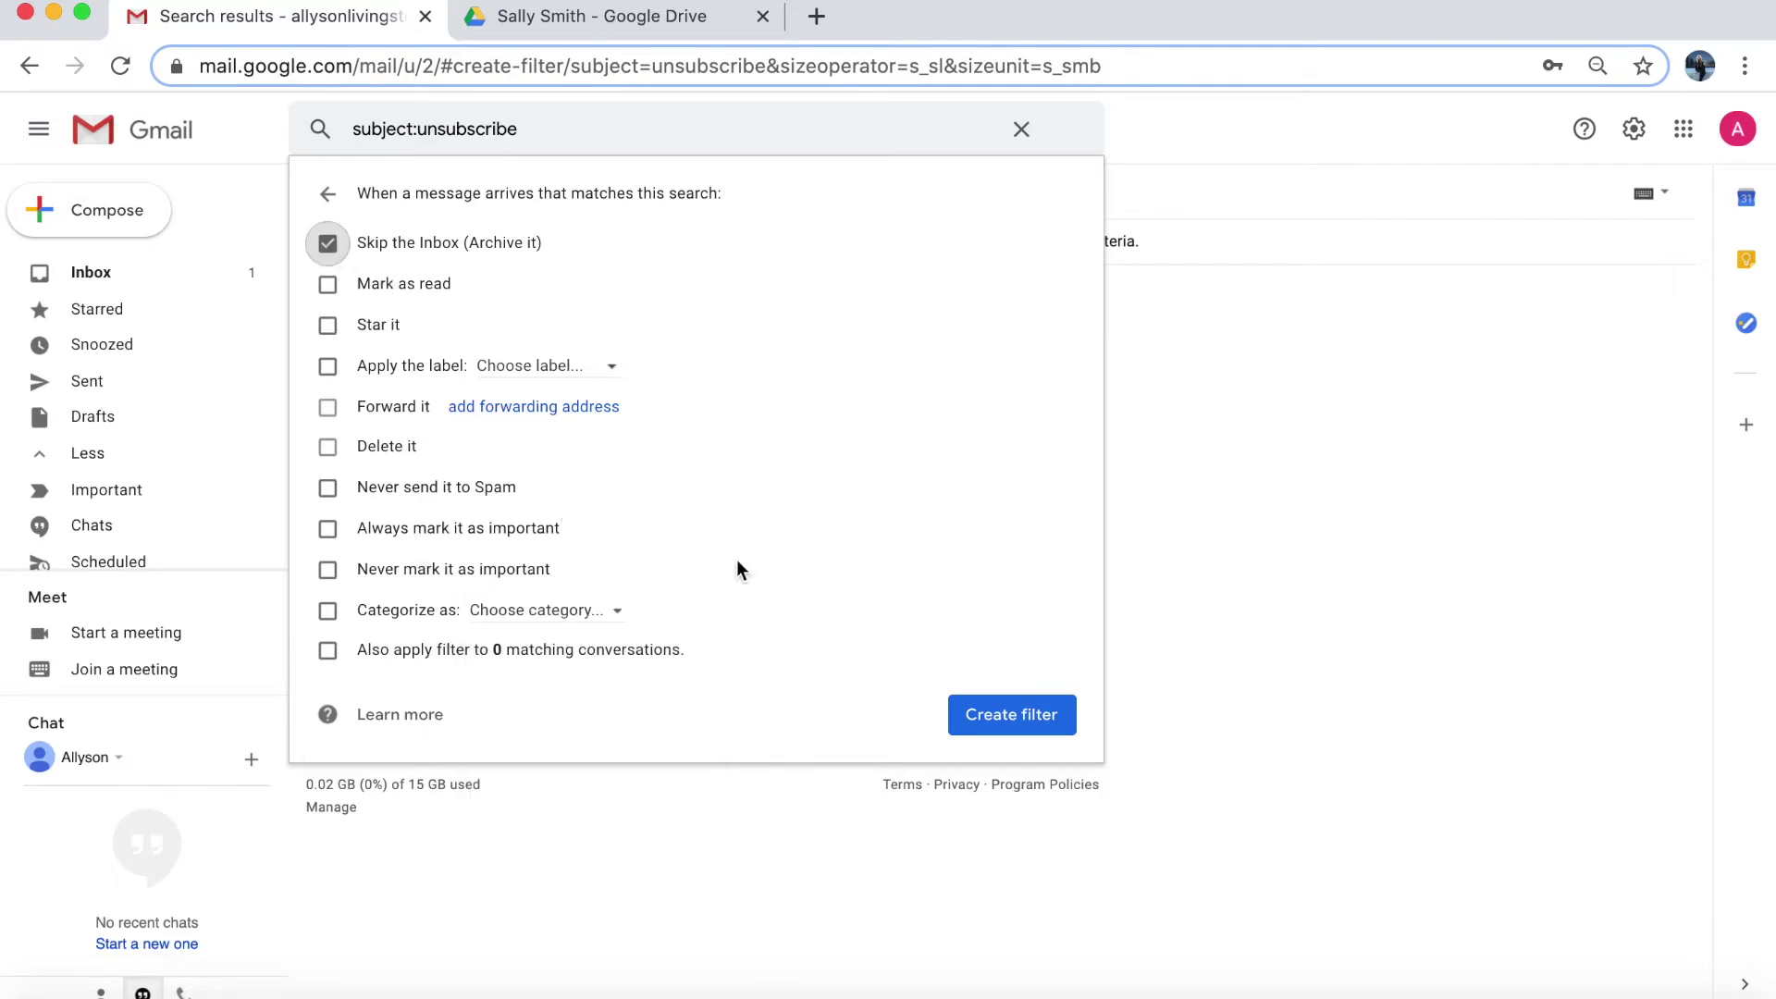
{"action": "left_click", "coordinate": [1018, 717]}
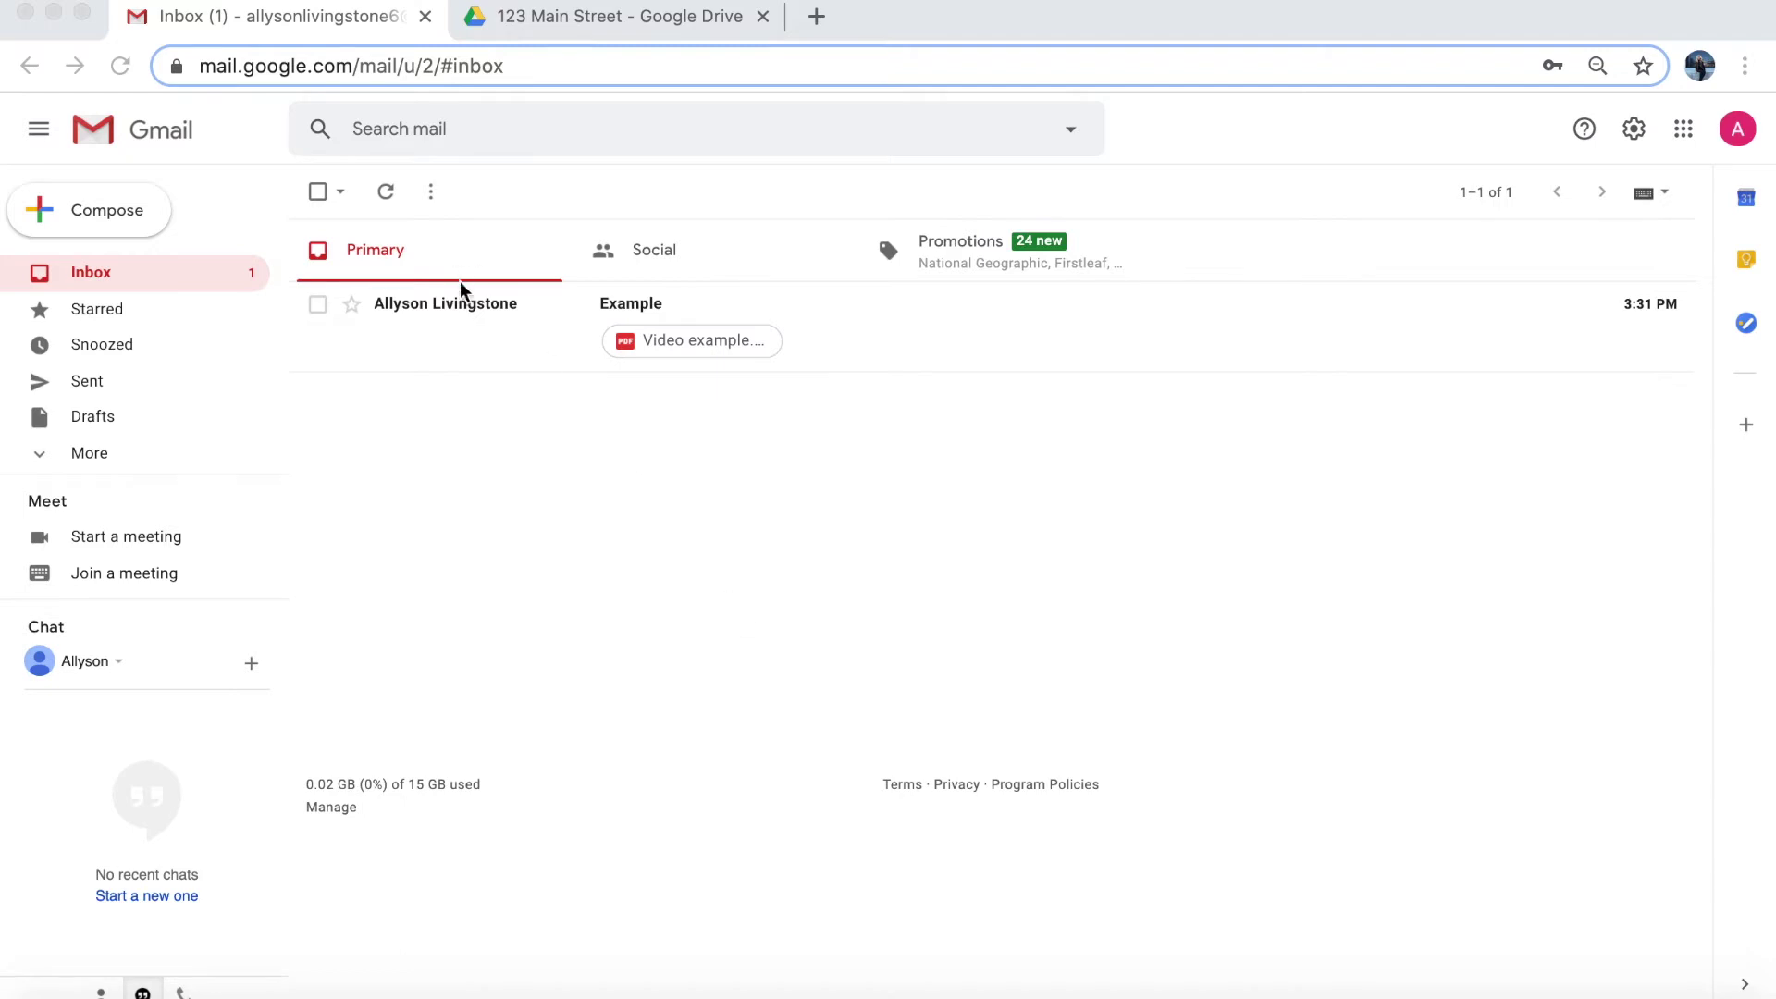
- Open the "Example" email in the inbox and add its Video example.pdf attachment to Google Drive
{"action": "left_click", "coordinate": [468, 445]}
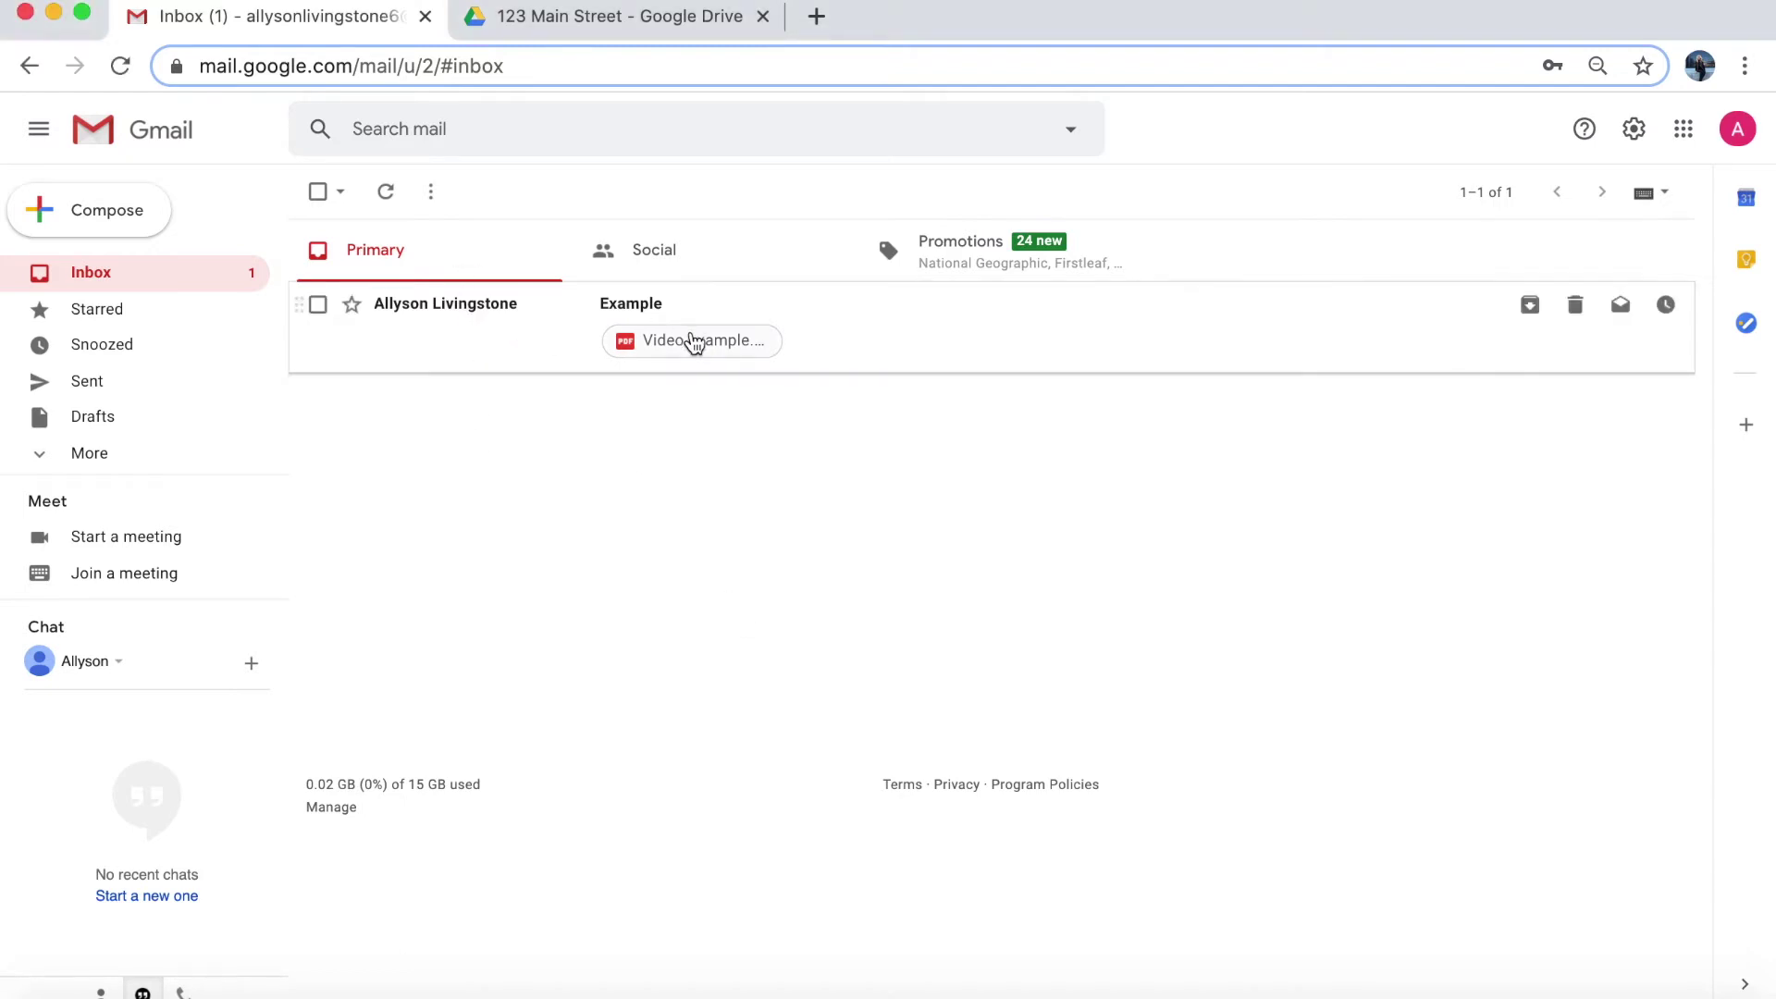
{"action": "left_click", "coordinate": [555, 333]}
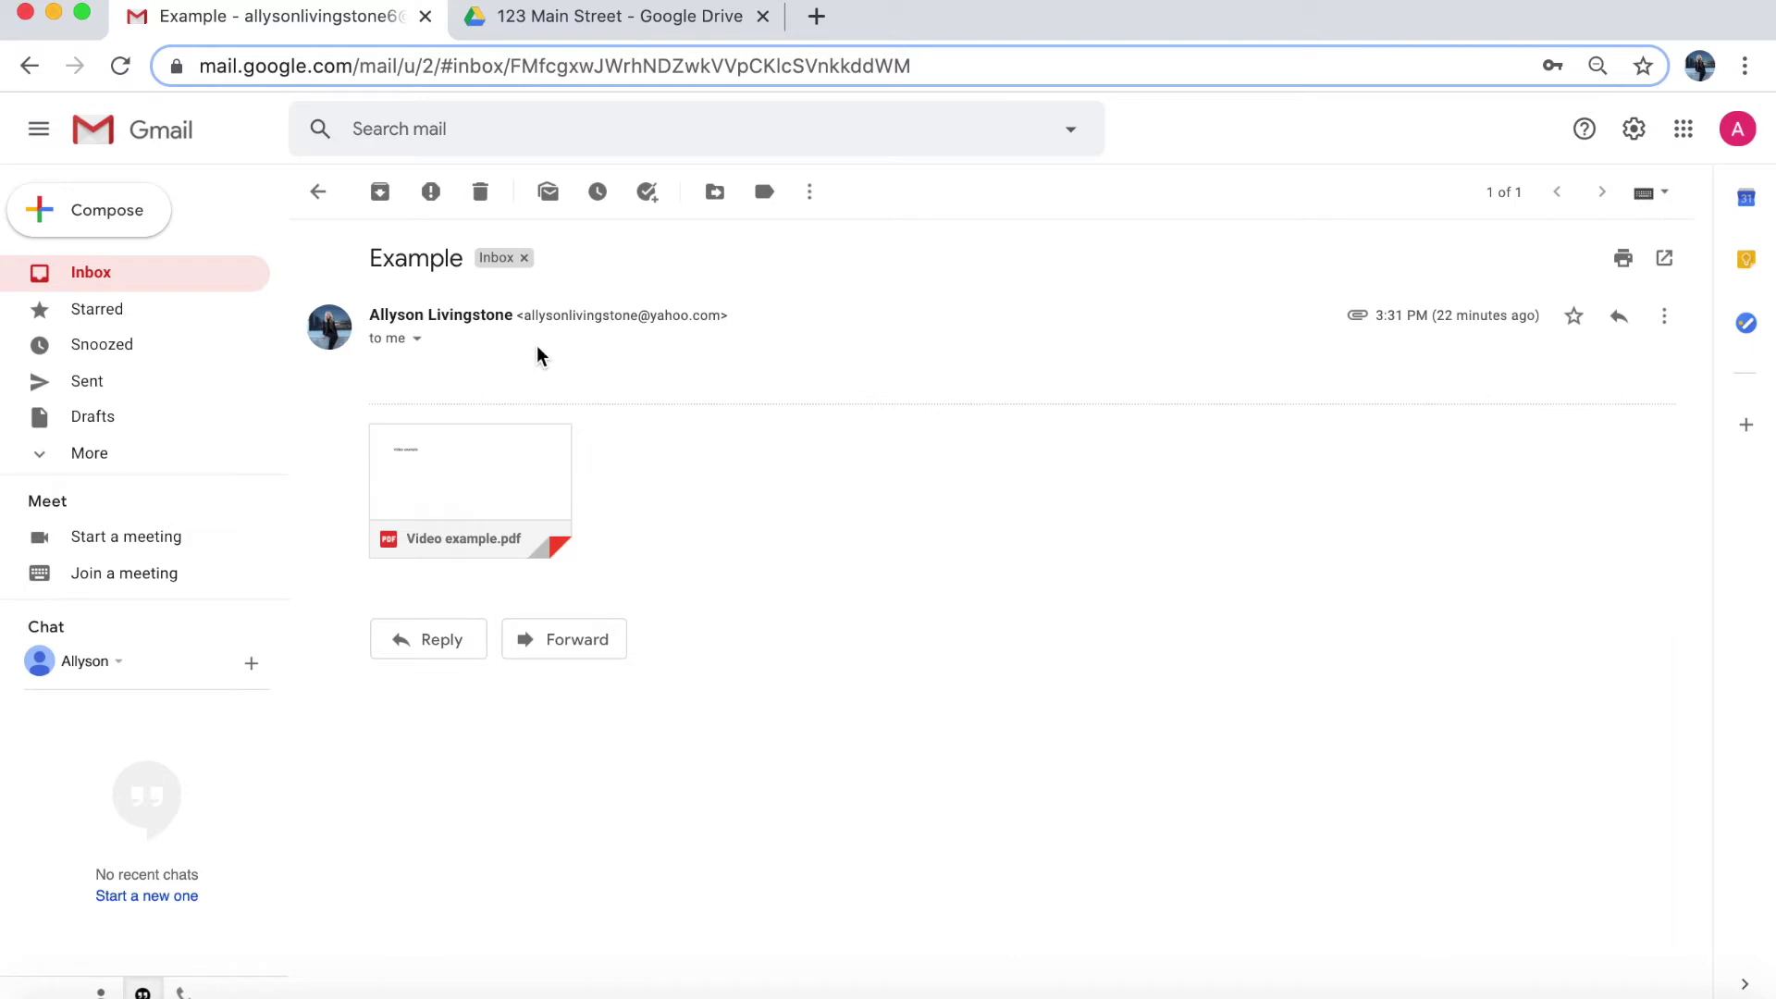
{"action": "mouse_move", "coordinate": [463, 484]}
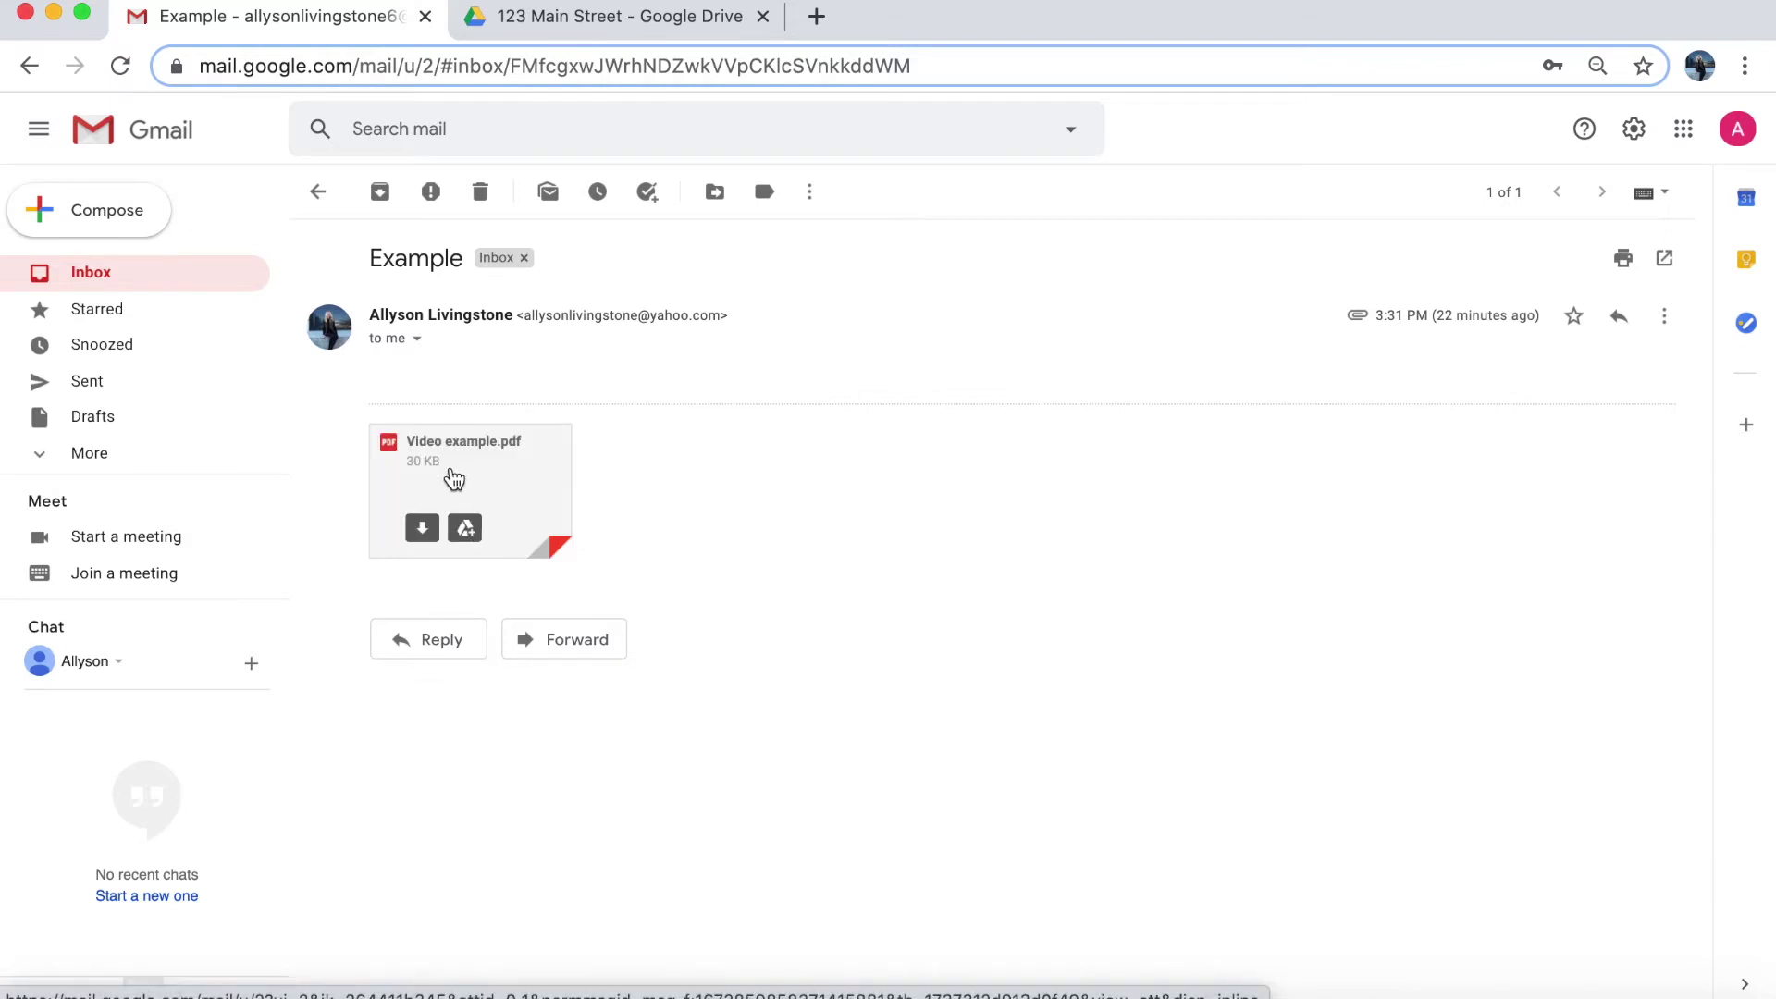
{"action": "left_click", "coordinate": [466, 528]}
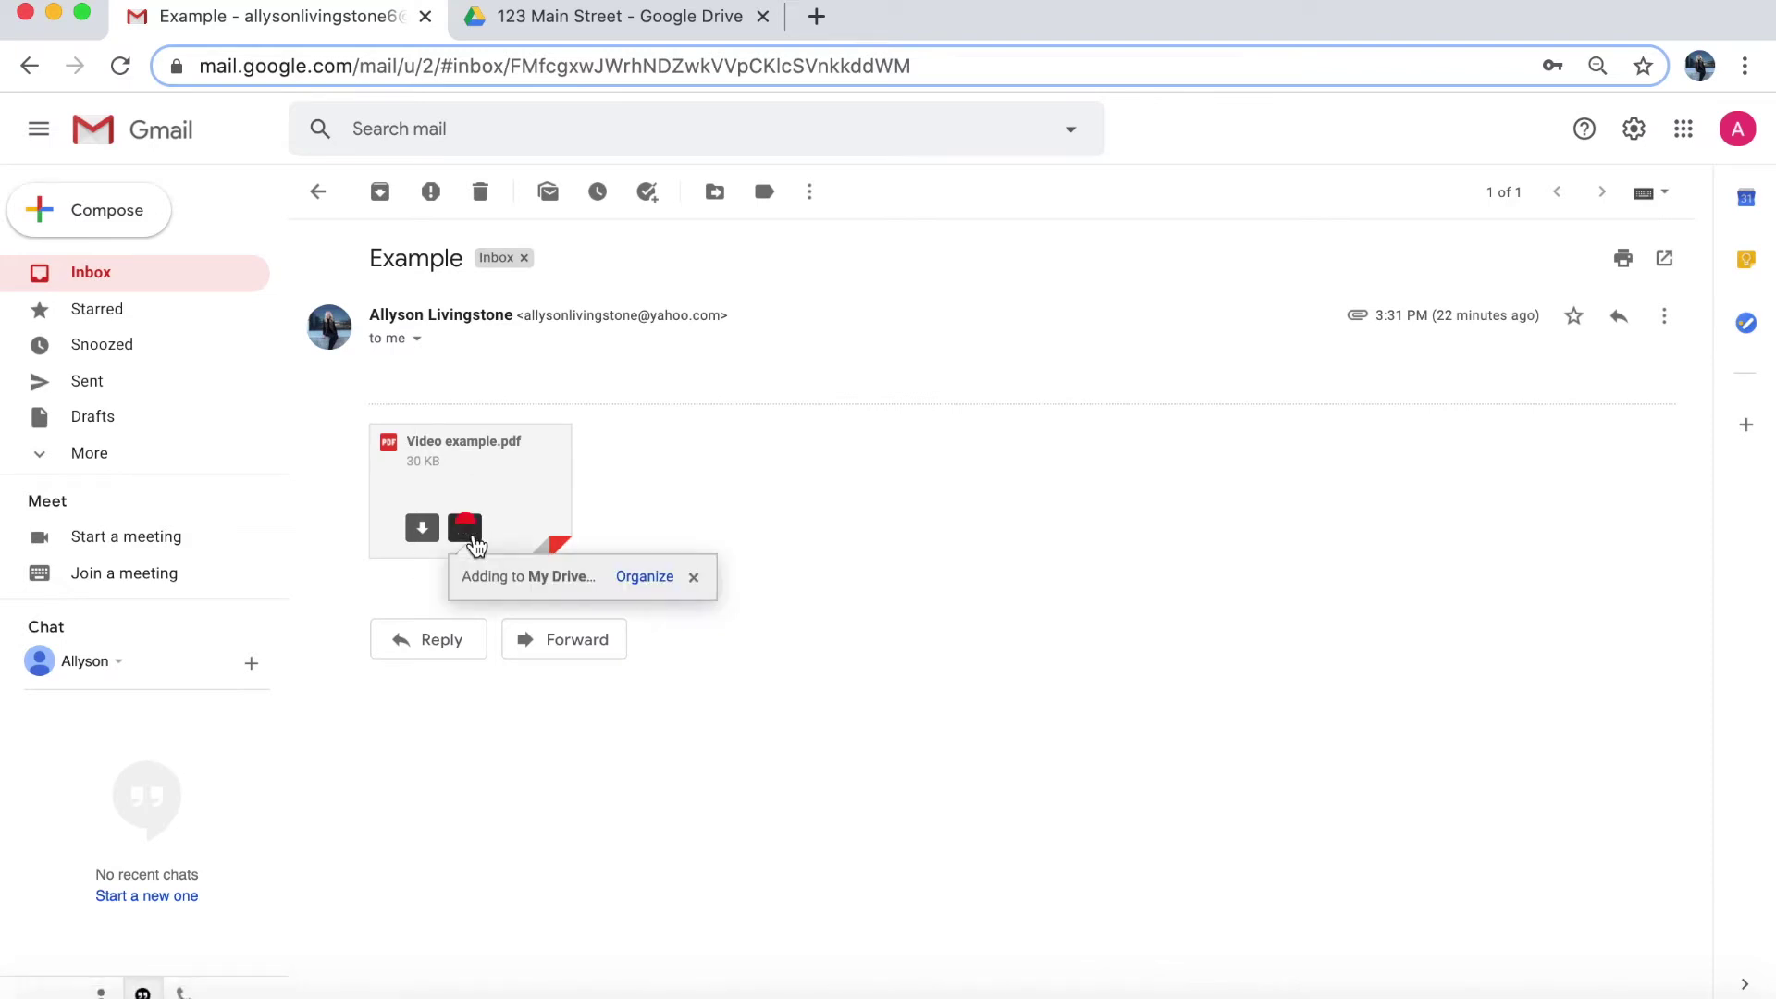
- Move the saved Video example.pdf into the property-address subfolder of the client's Drive folder, and view that folder in Google Drive
{"action": "left_click", "coordinate": [663, 579]}
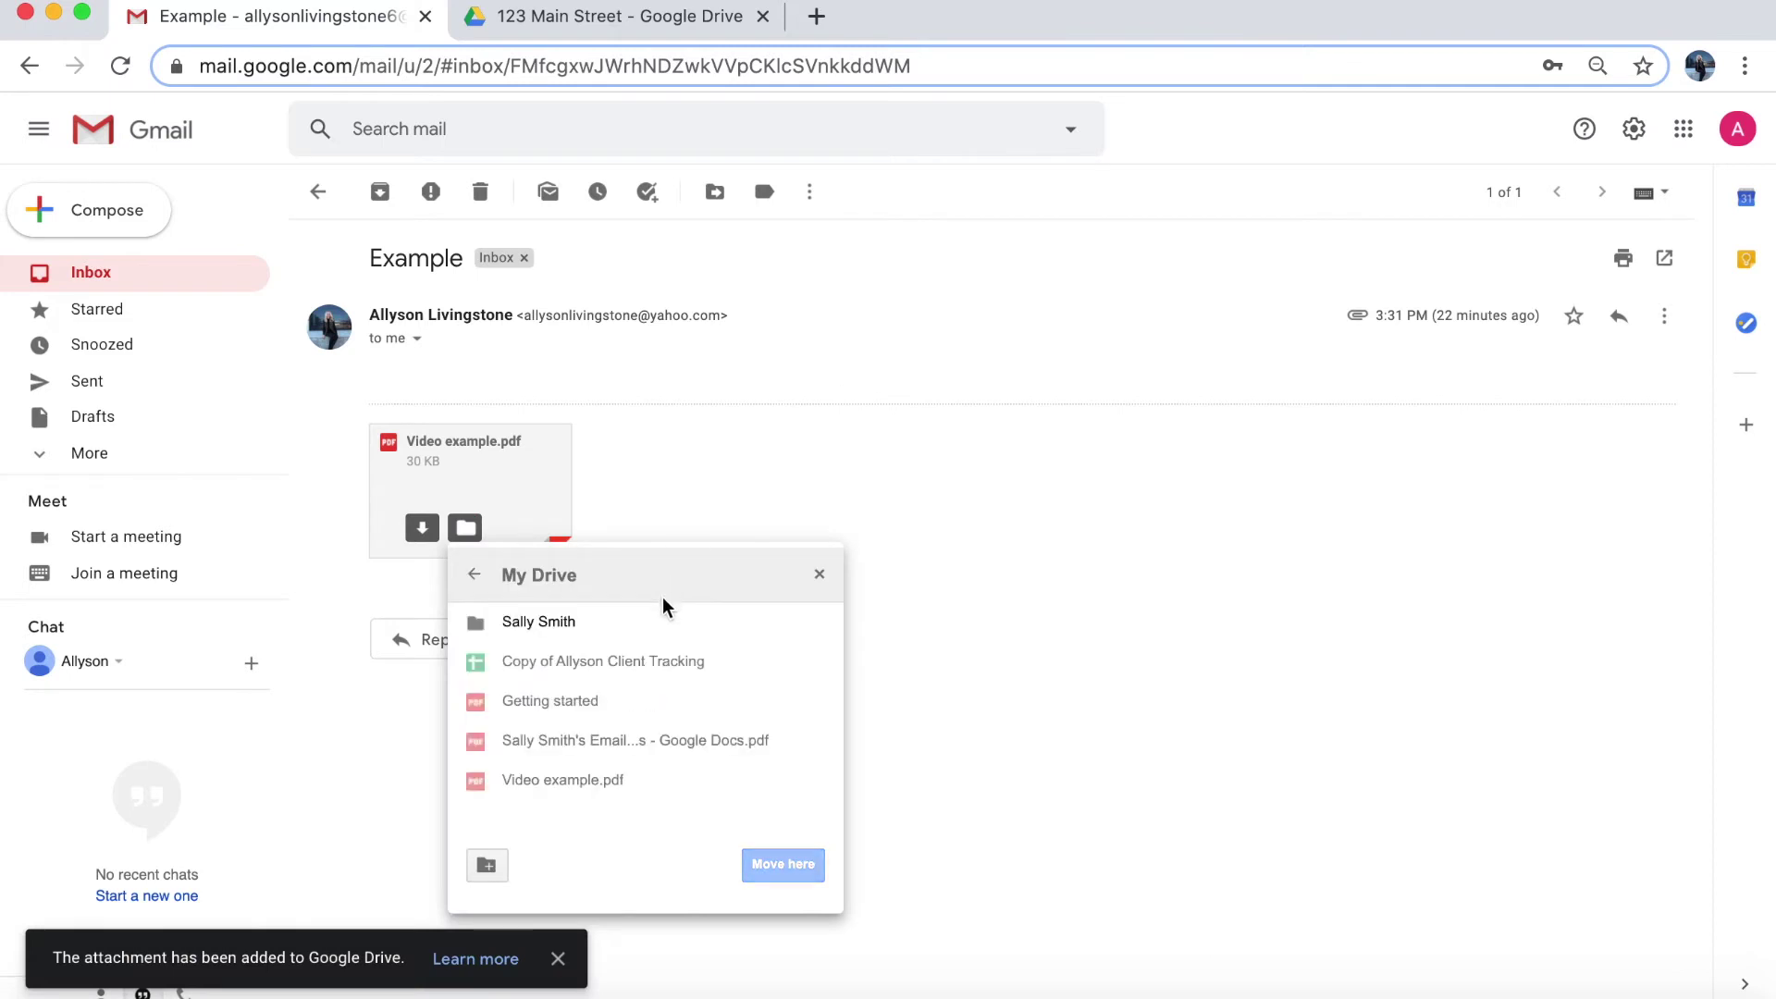
{"action": "left_click", "coordinate": [665, 618]}
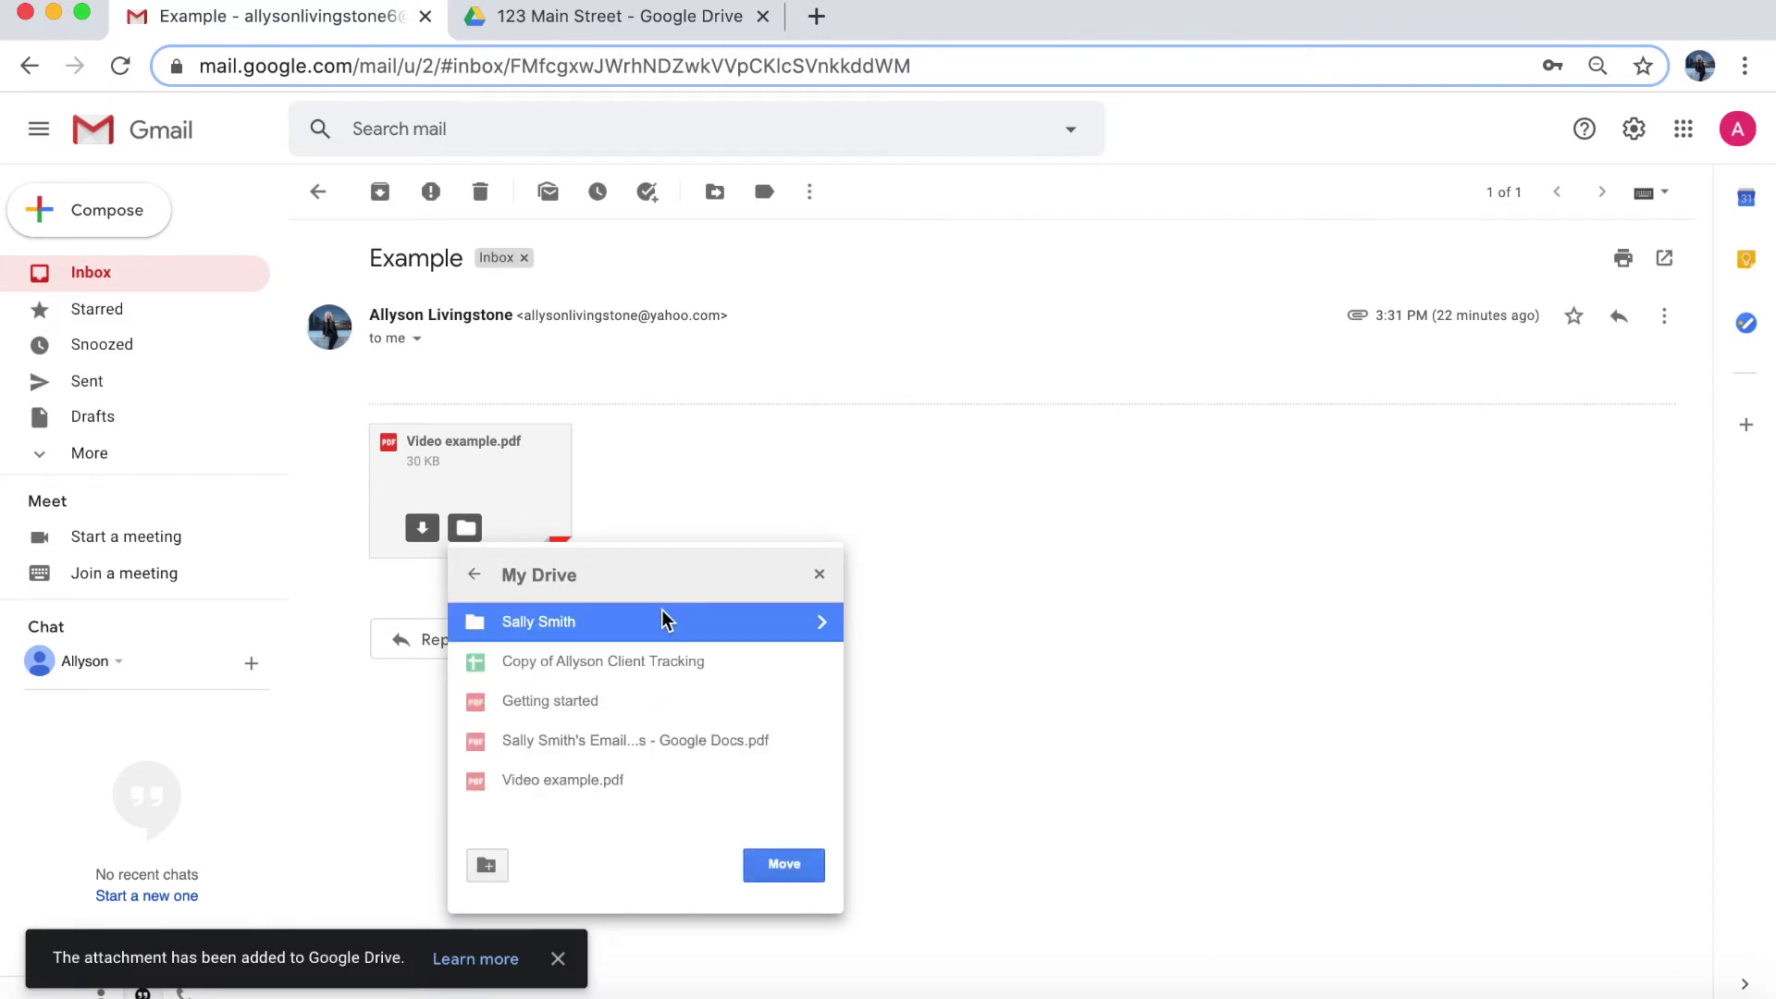
{"action": "left_click", "coordinate": [828, 627]}
{"action": "left_click", "coordinate": [826, 631]}
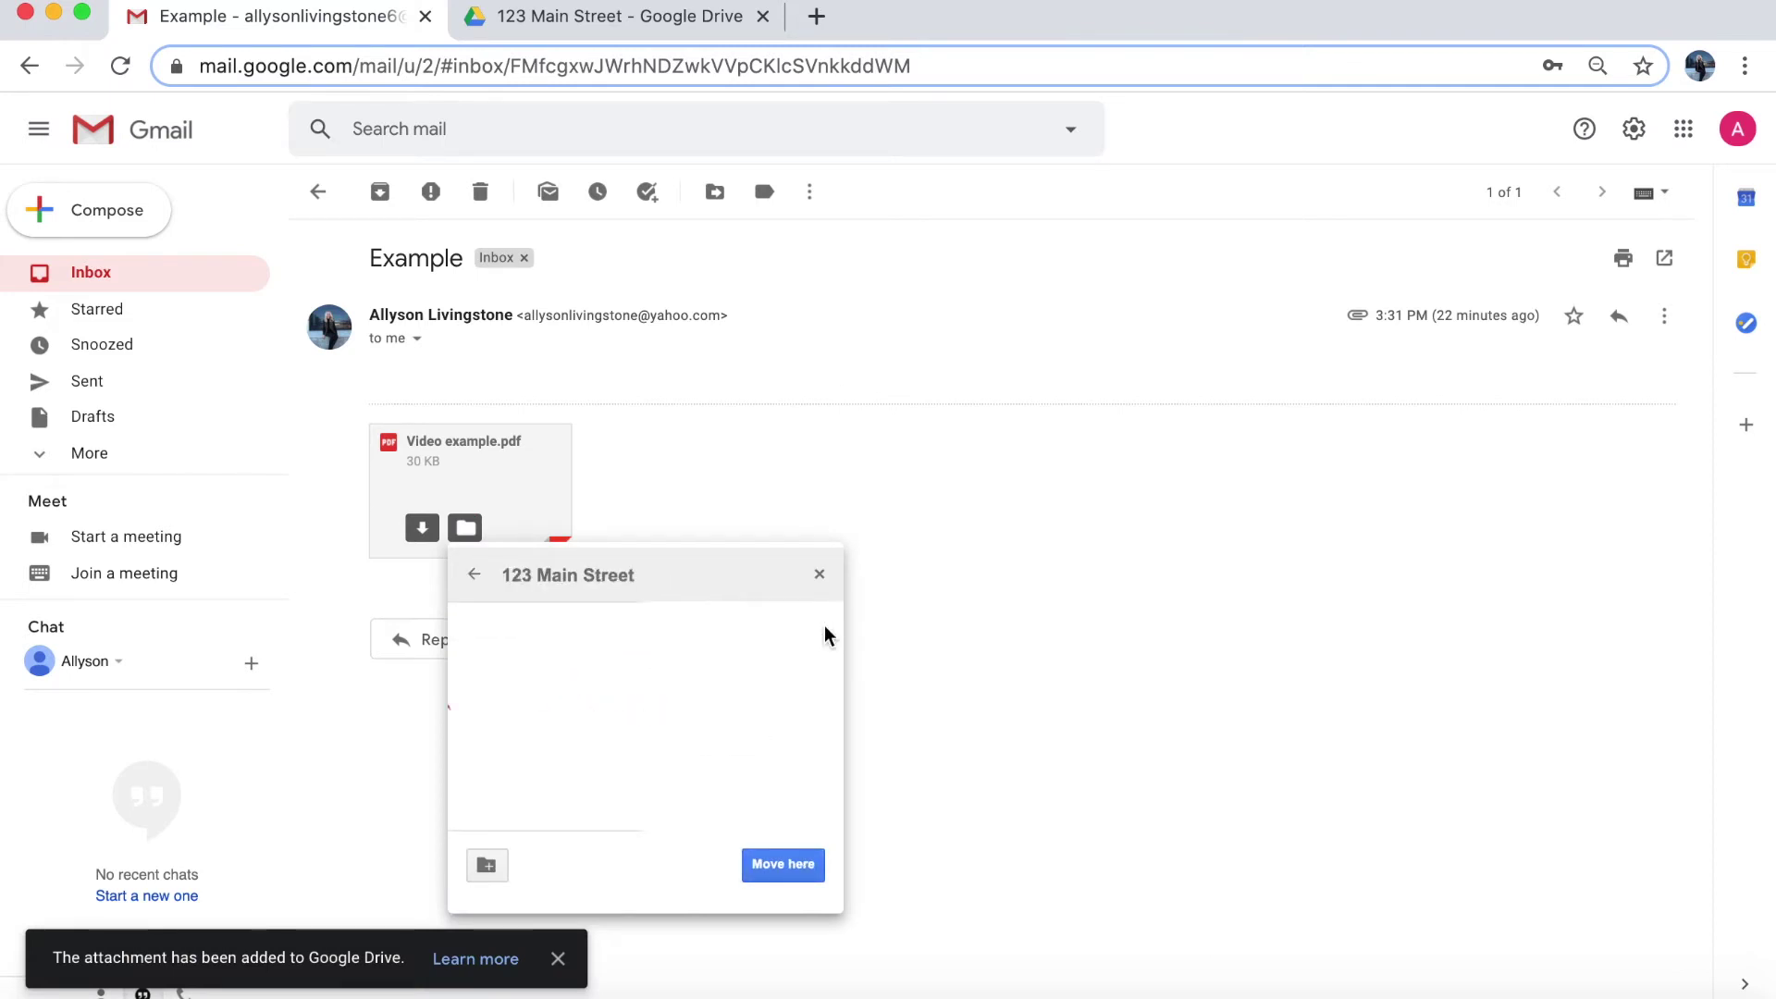
{"action": "left_click", "coordinate": [791, 875]}
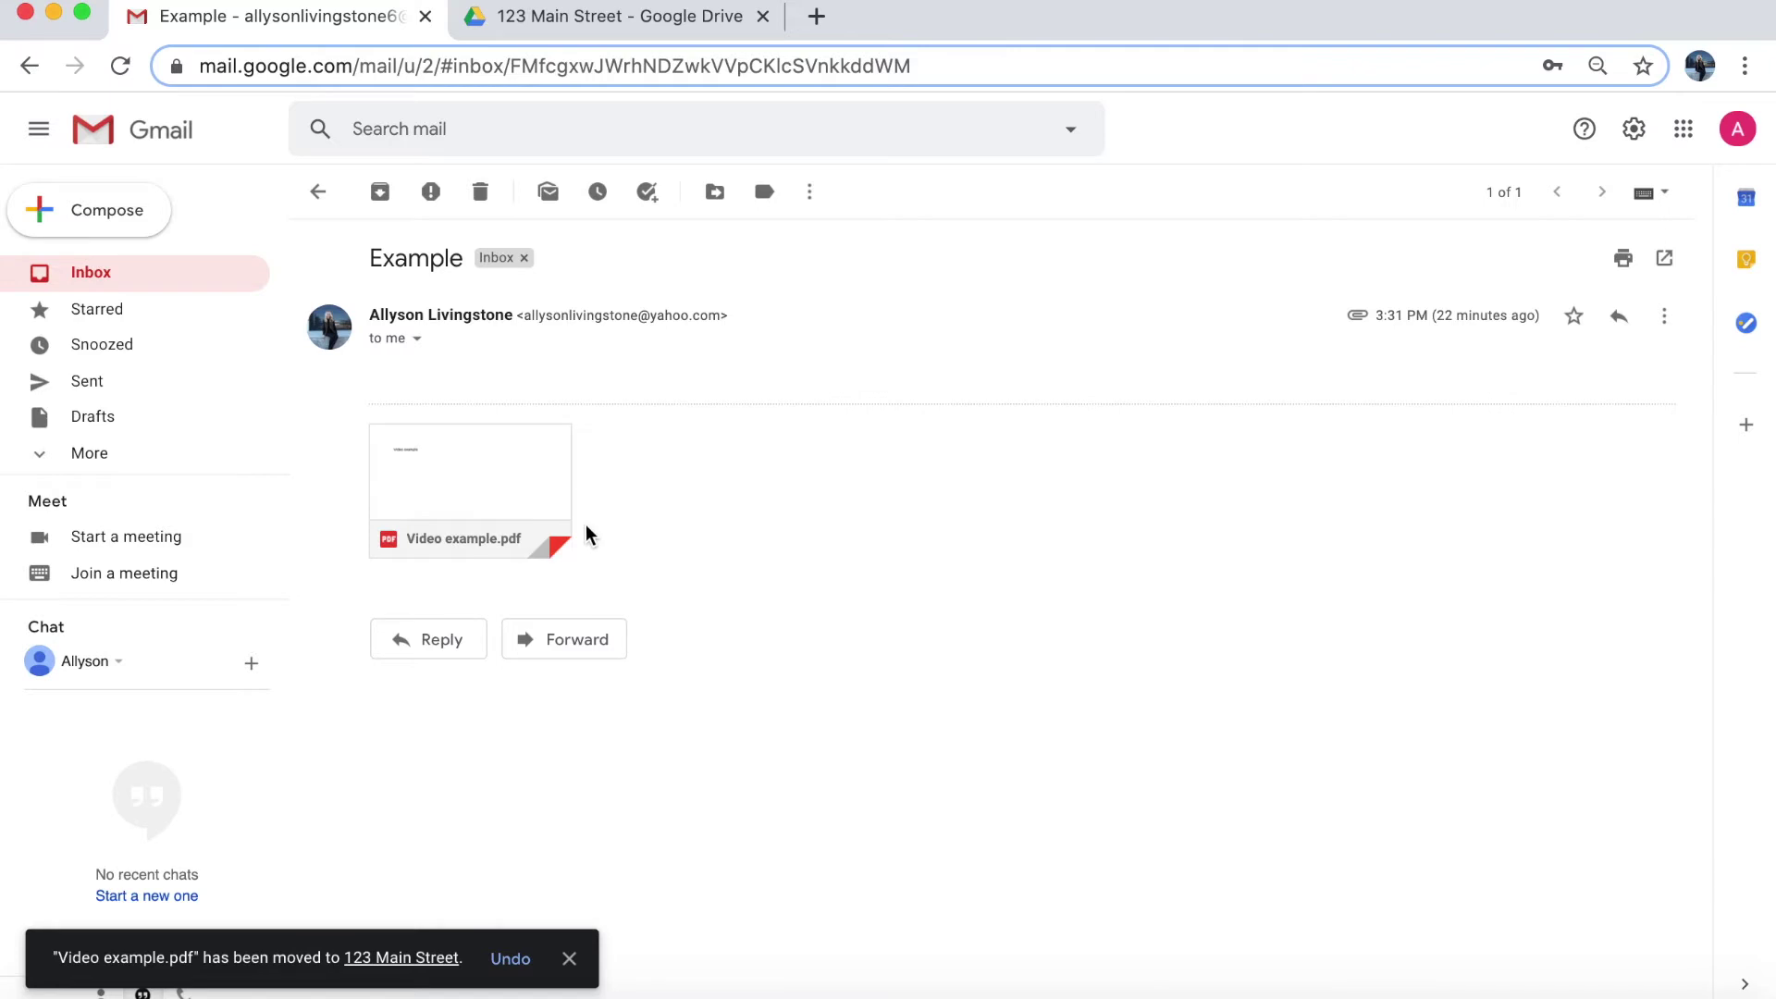
{"action": "left_click", "coordinate": [610, 13]}
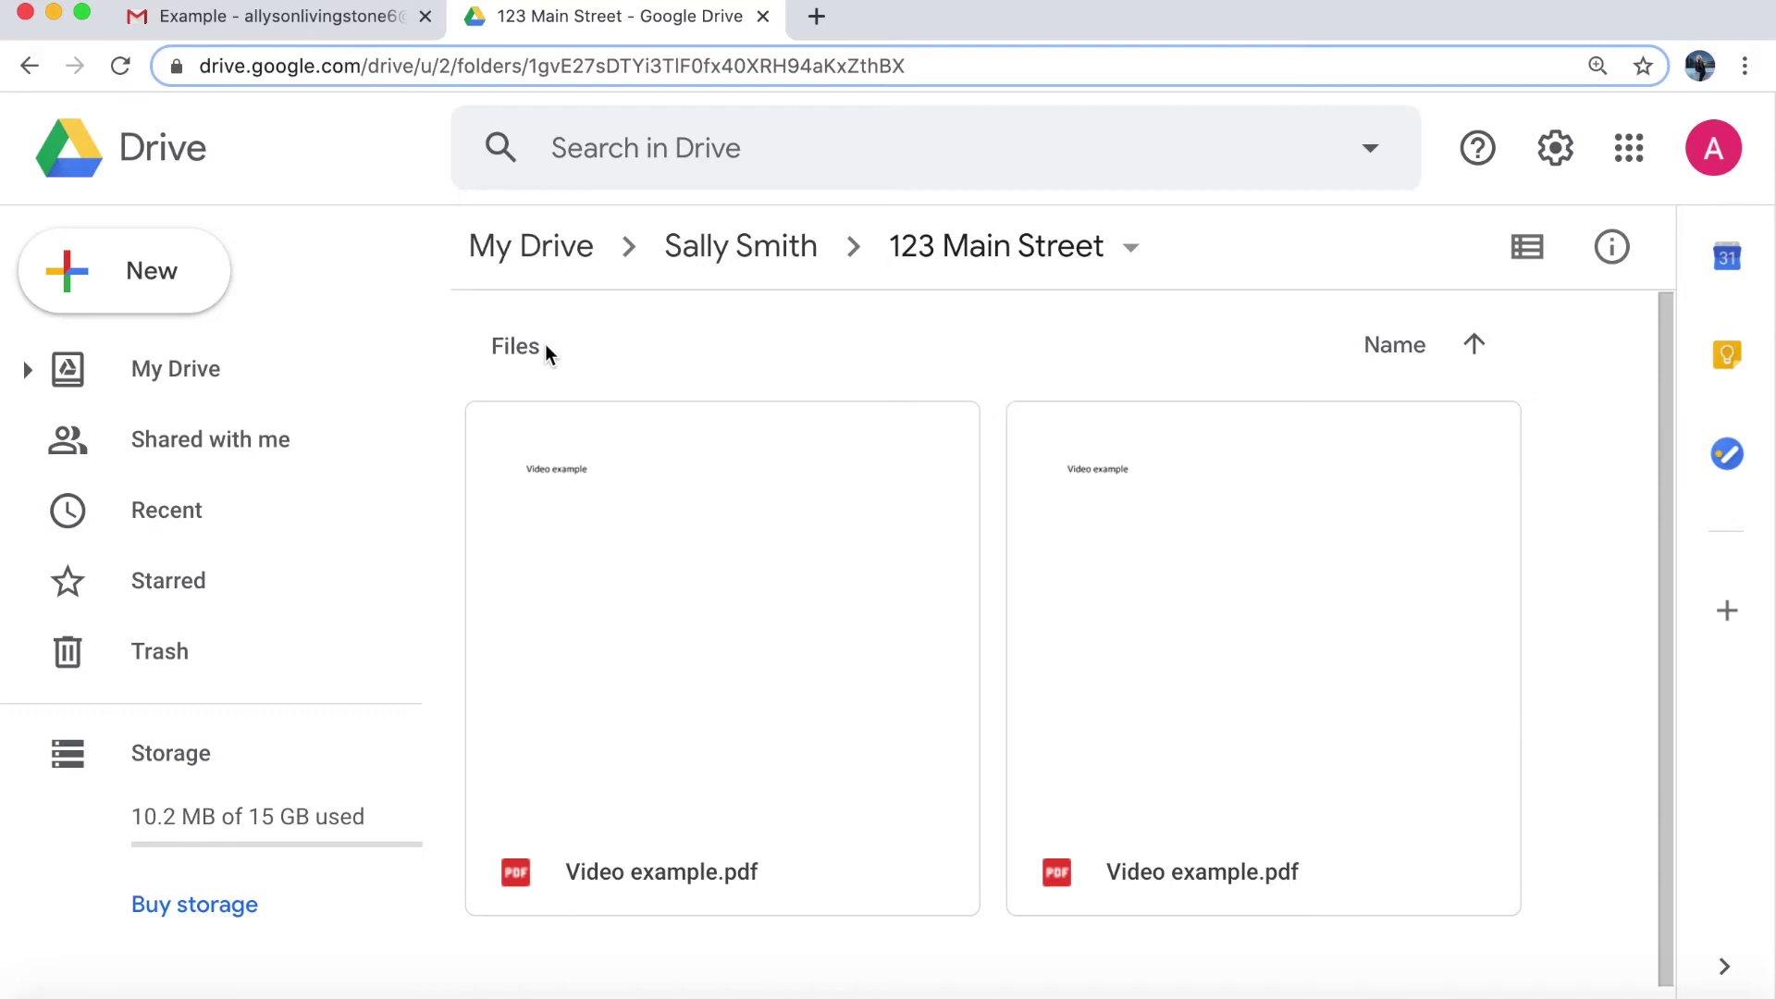
- Switch back to Gmail, return from the open email to the inbox, and start a new message
{"action": "left_click", "coordinate": [315, 16]}
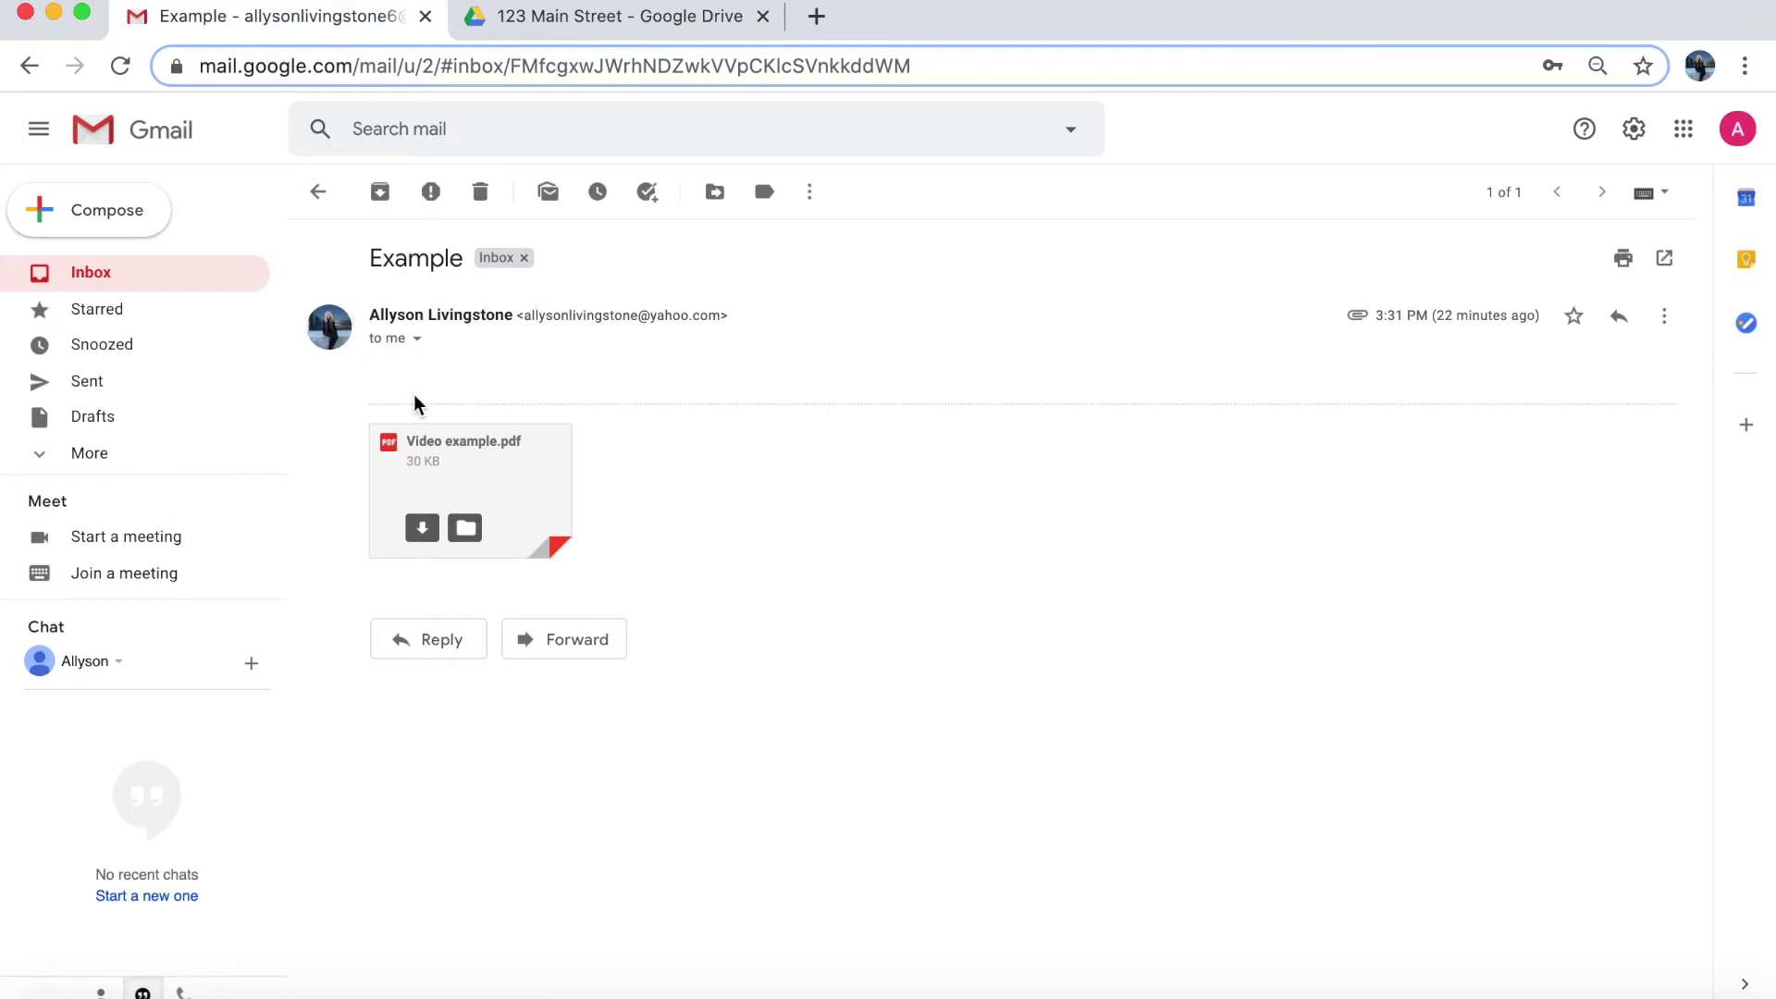
{"action": "left_click", "coordinate": [320, 194]}
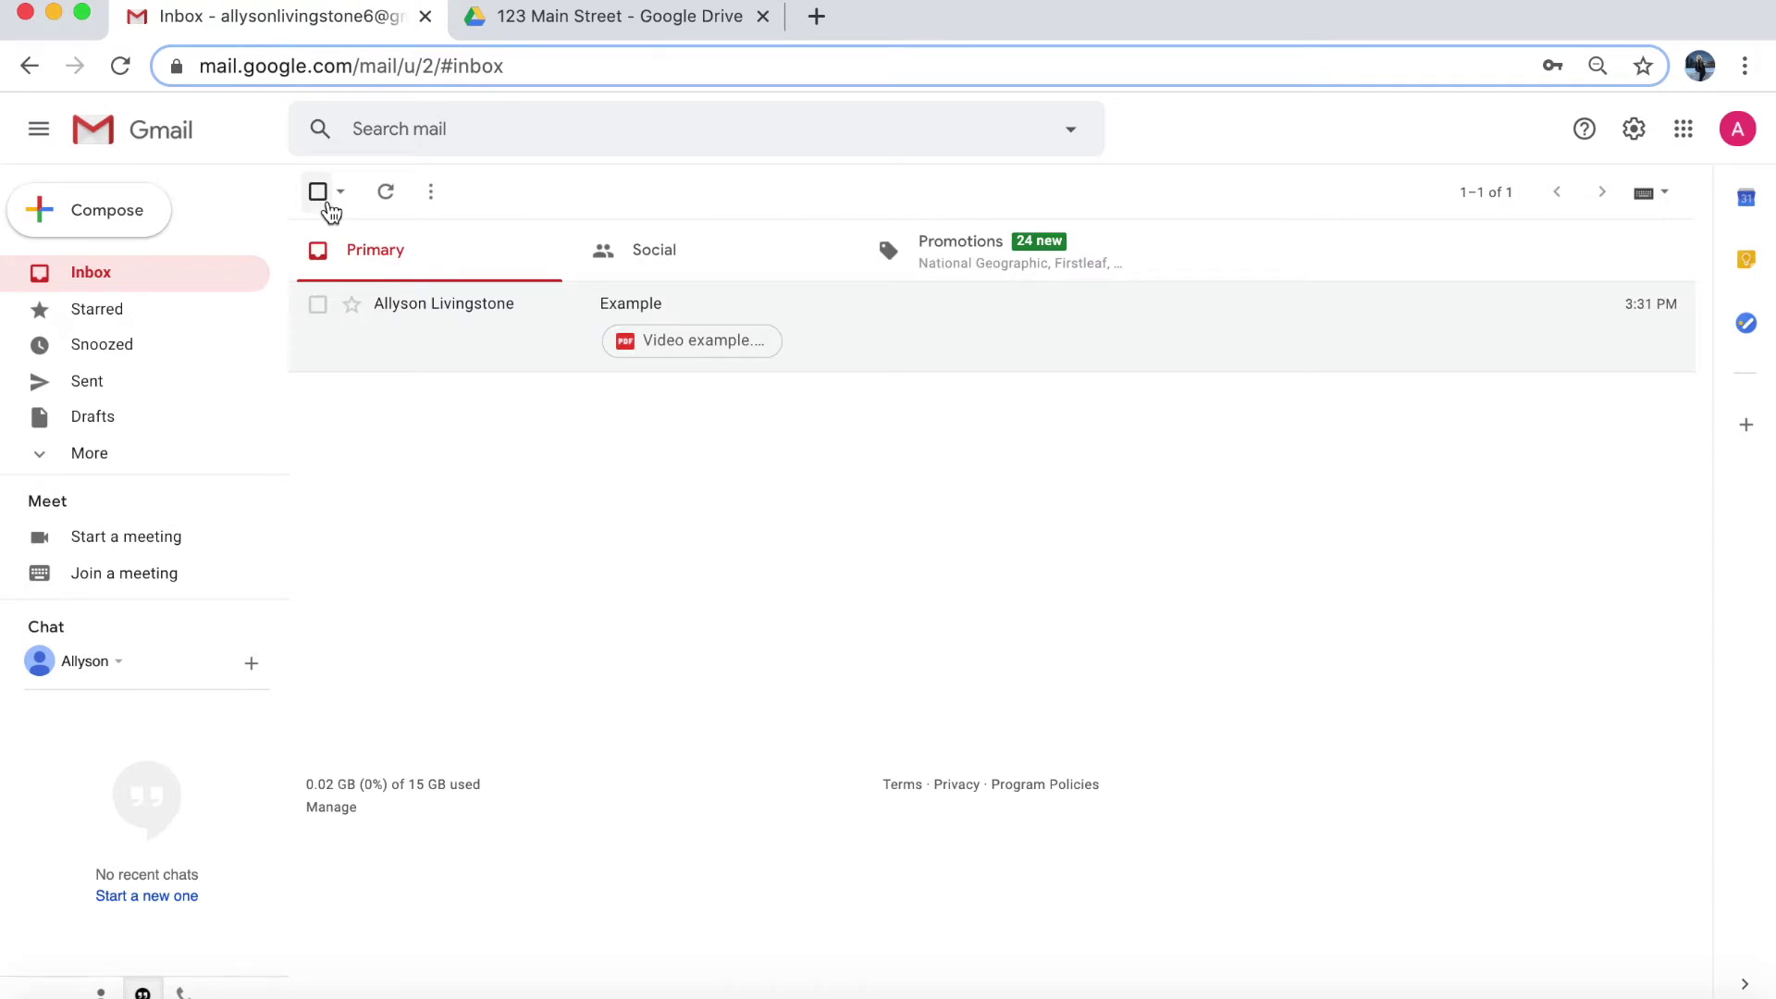
{"action": "left_click", "coordinate": [156, 218]}
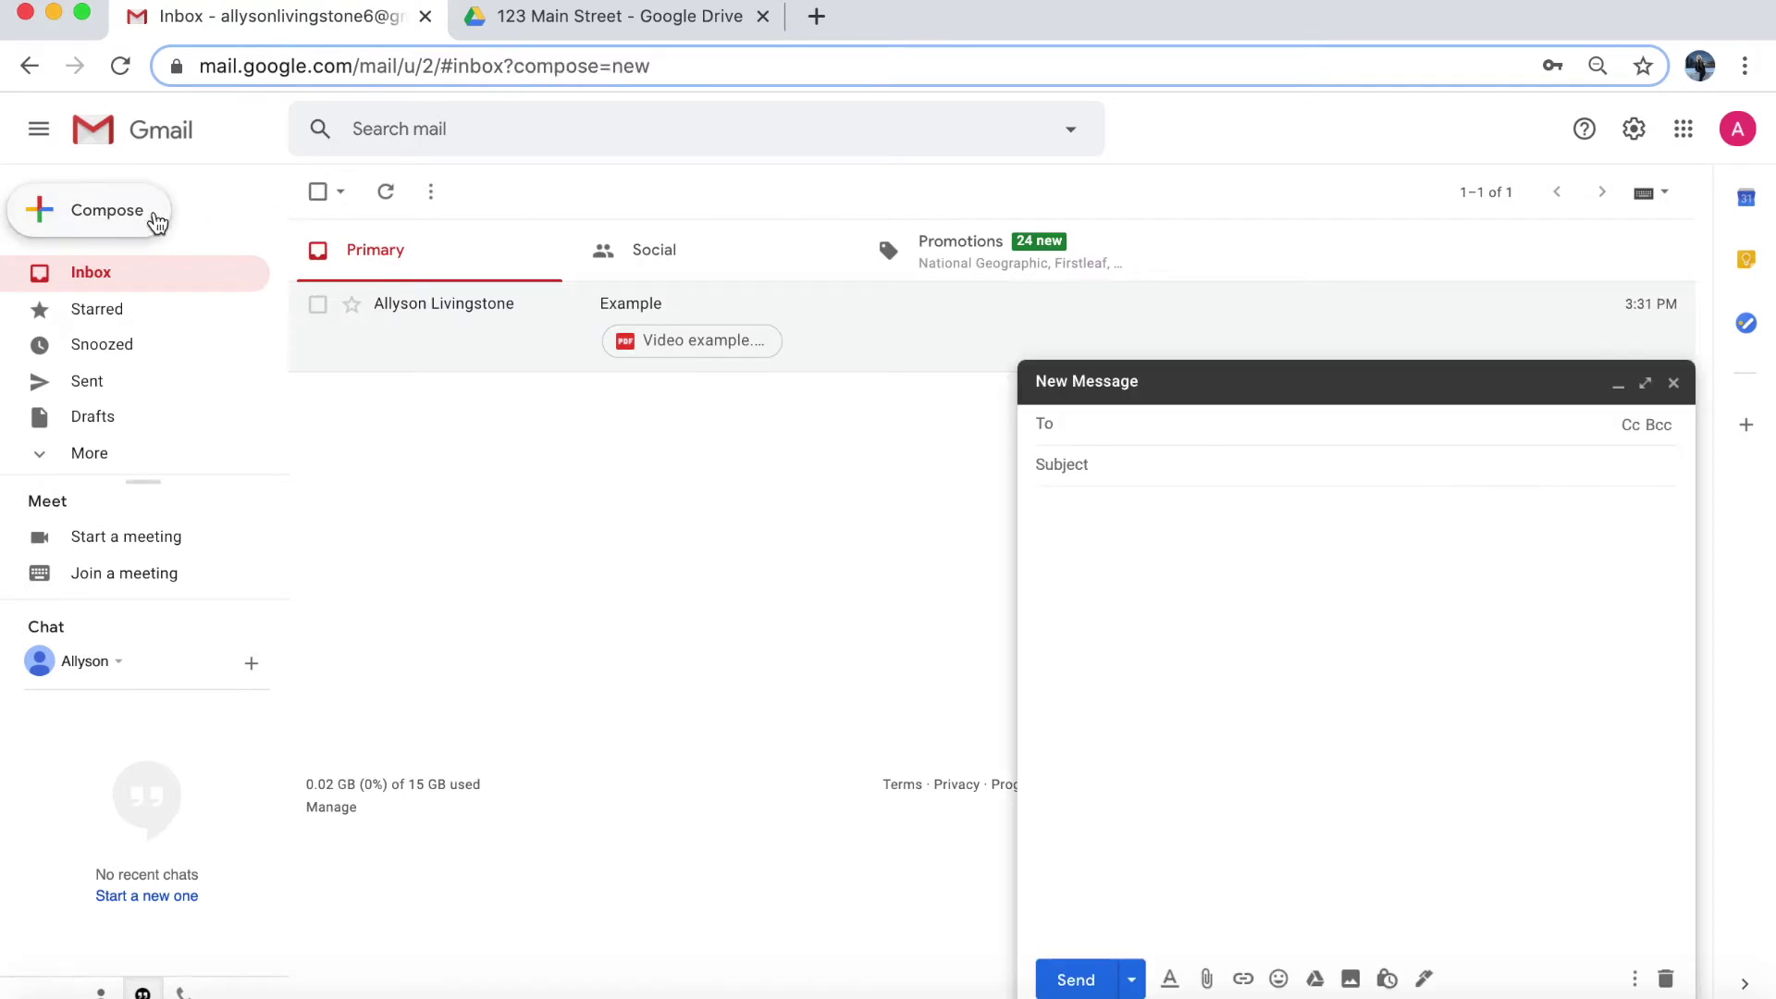
- Insert the first Video example.pdf from the property-address subfolder of the client's Google Drive folder into the new message as an attachment
{"action": "left_click", "coordinate": [1315, 980]}
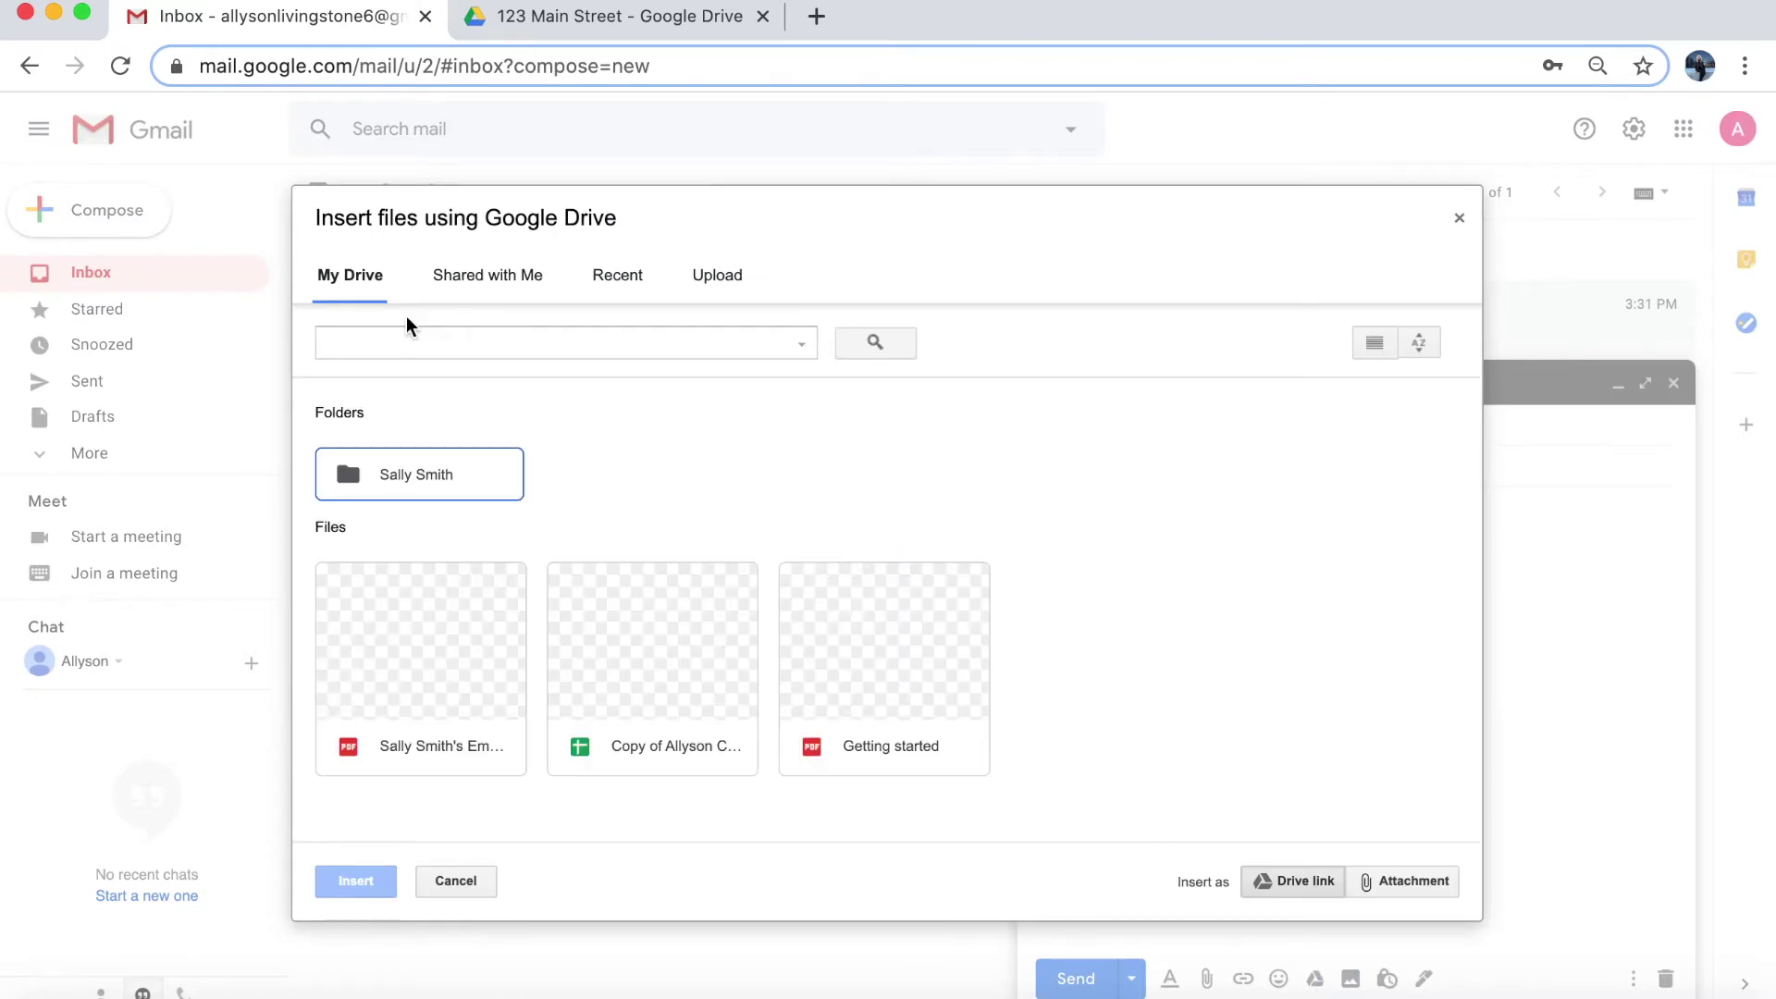
{"action": "double_click", "coordinate": [434, 460]}
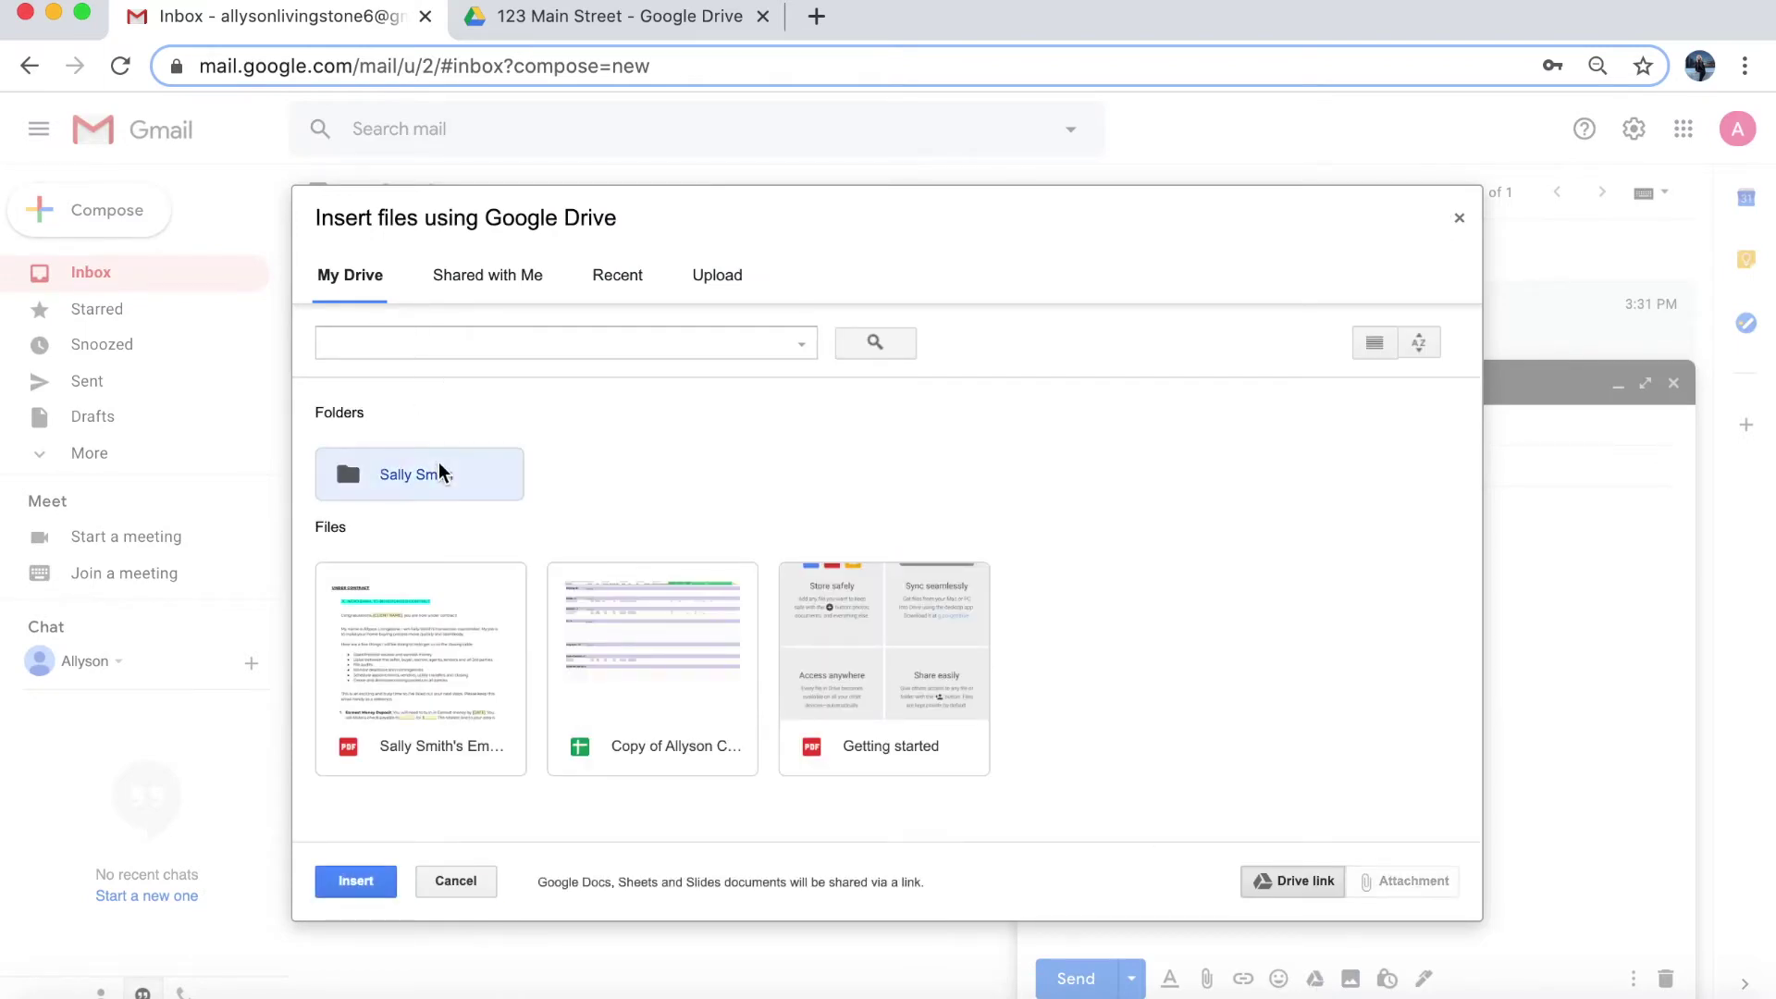
{"action": "double_click", "coordinate": [439, 497]}
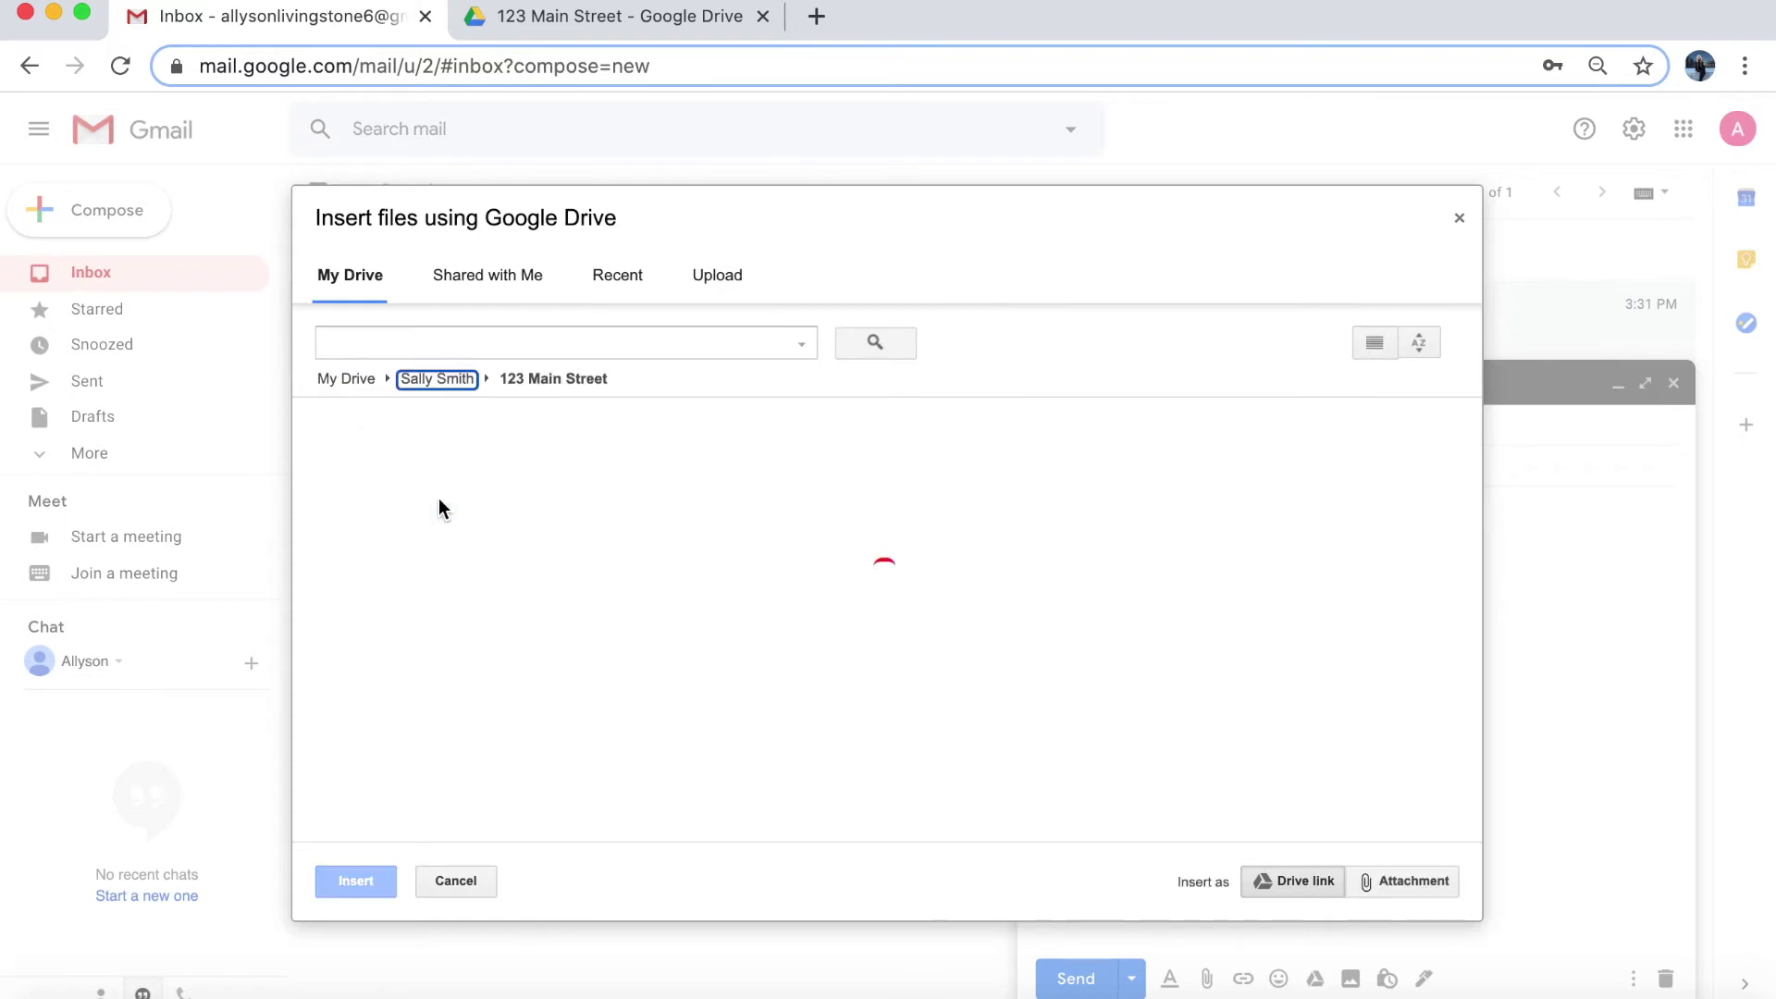
{"action": "left_click", "coordinate": [438, 497]}
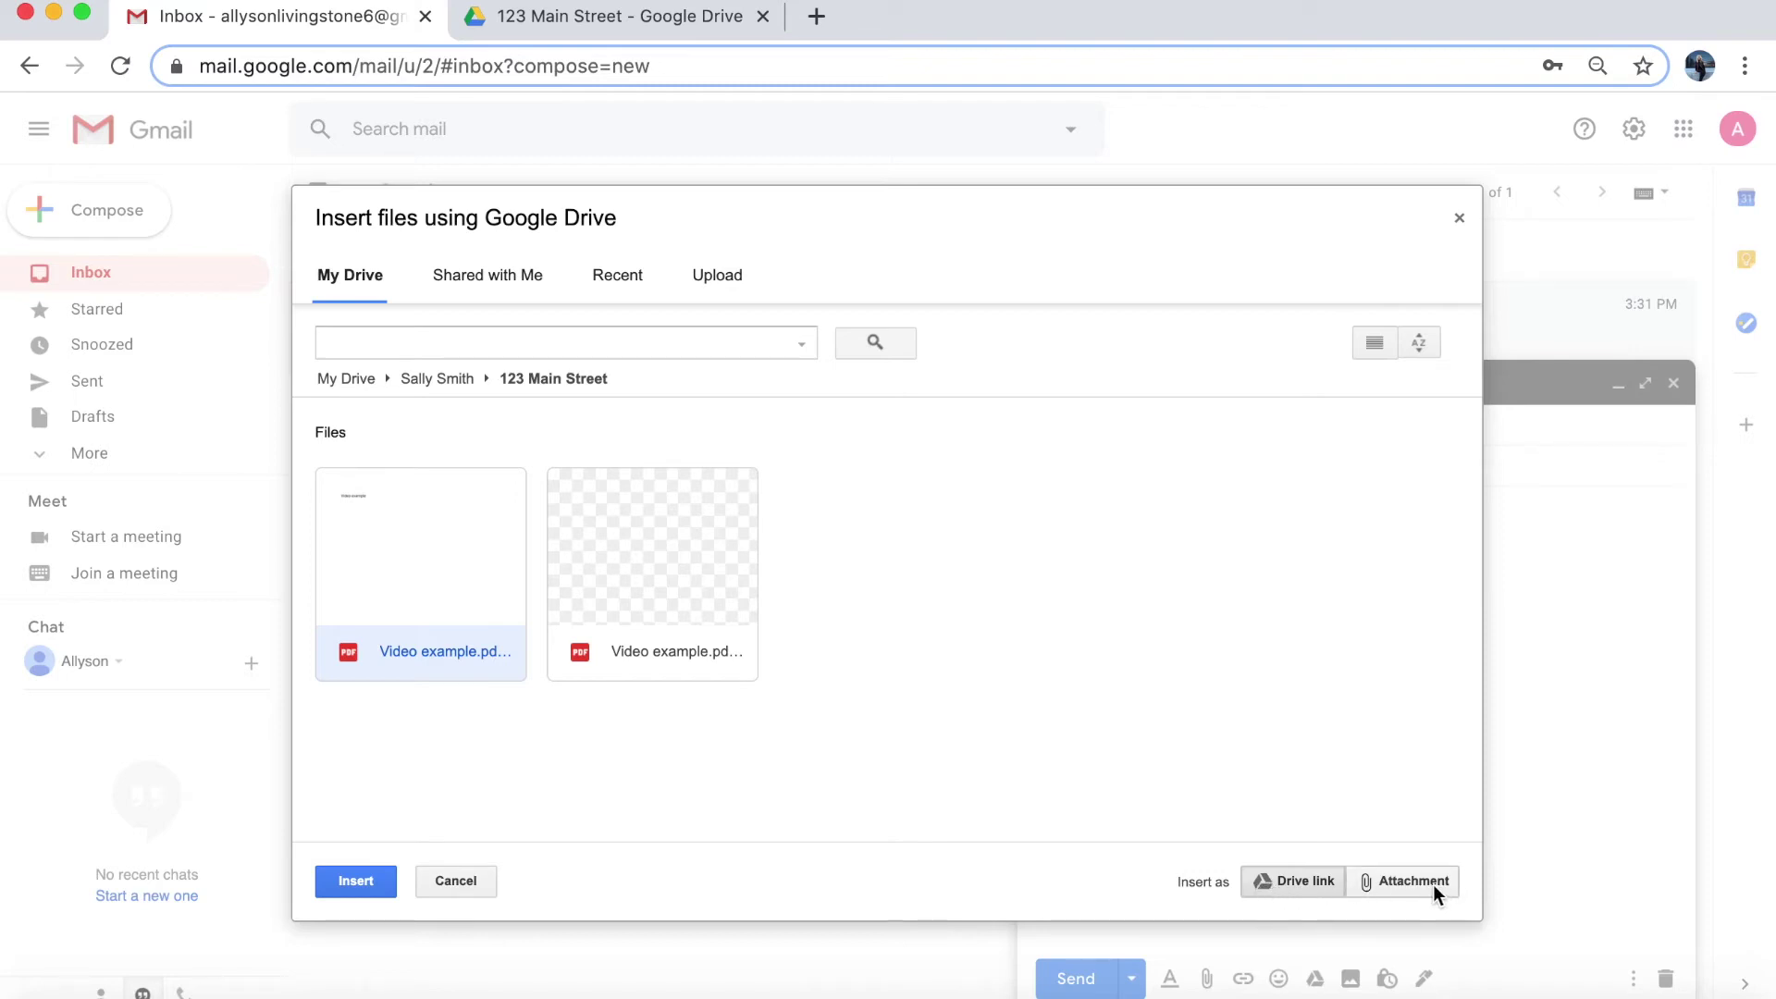
{"action": "left_click", "coordinate": [1395, 885]}
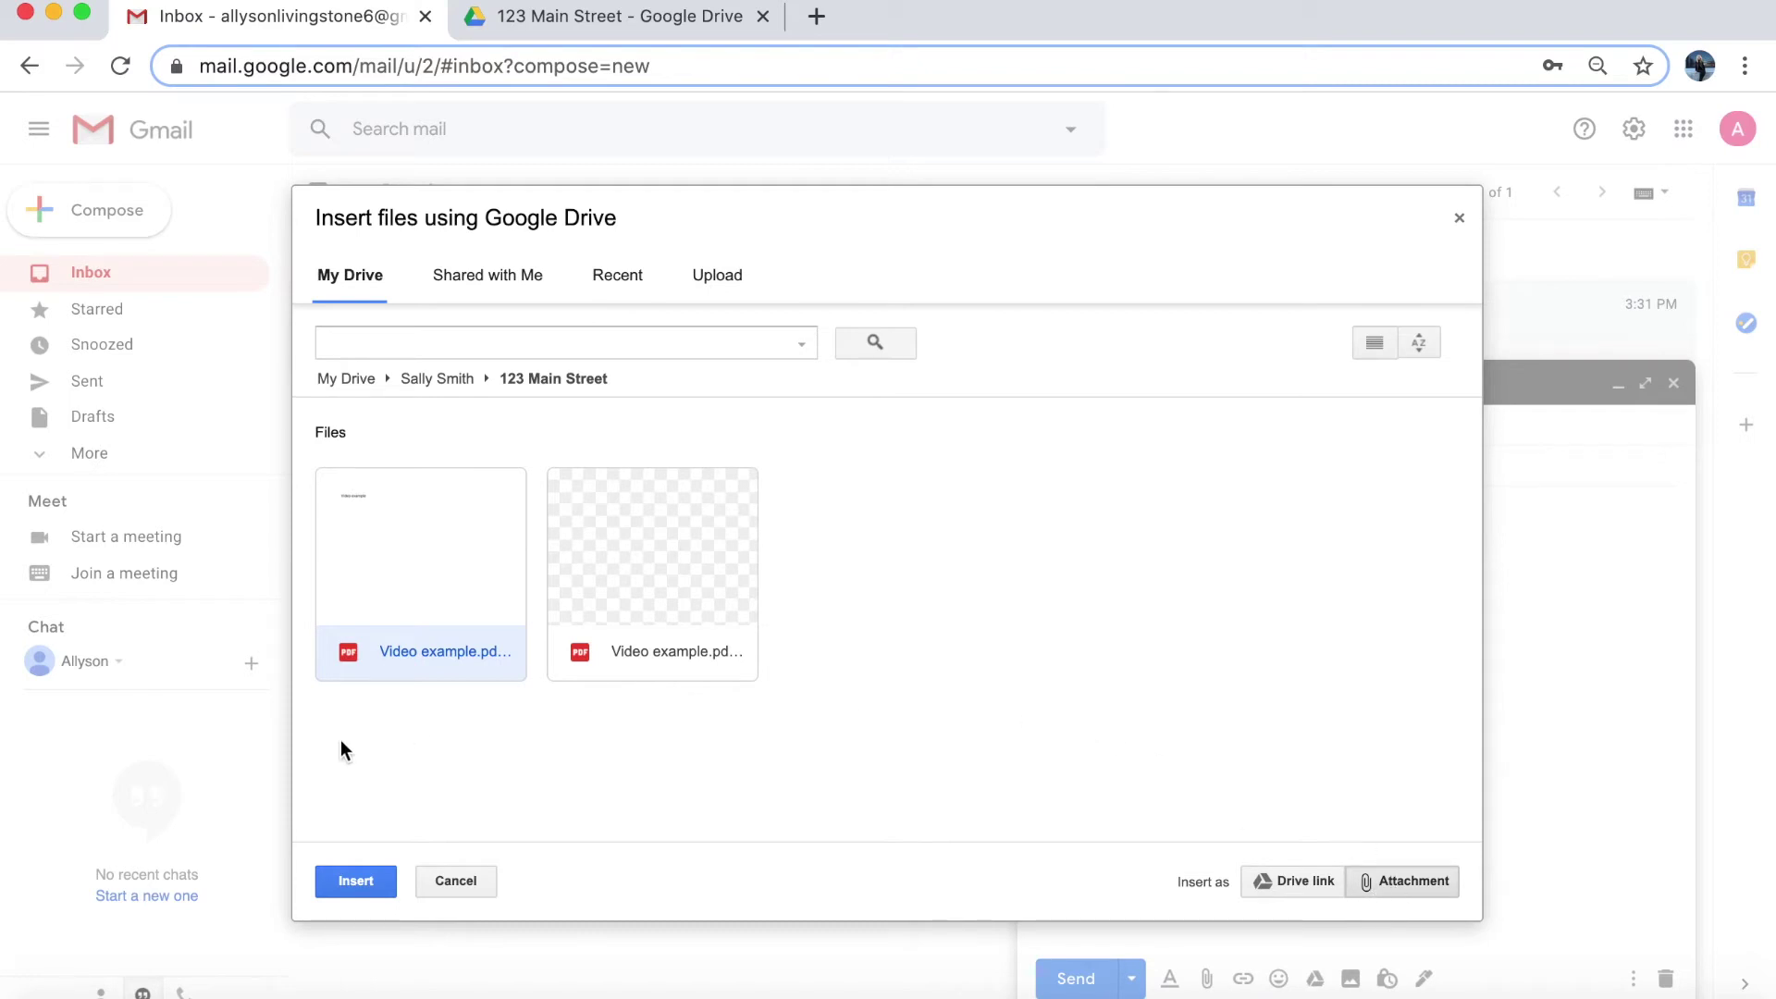
{"action": "left_click", "coordinate": [339, 880]}
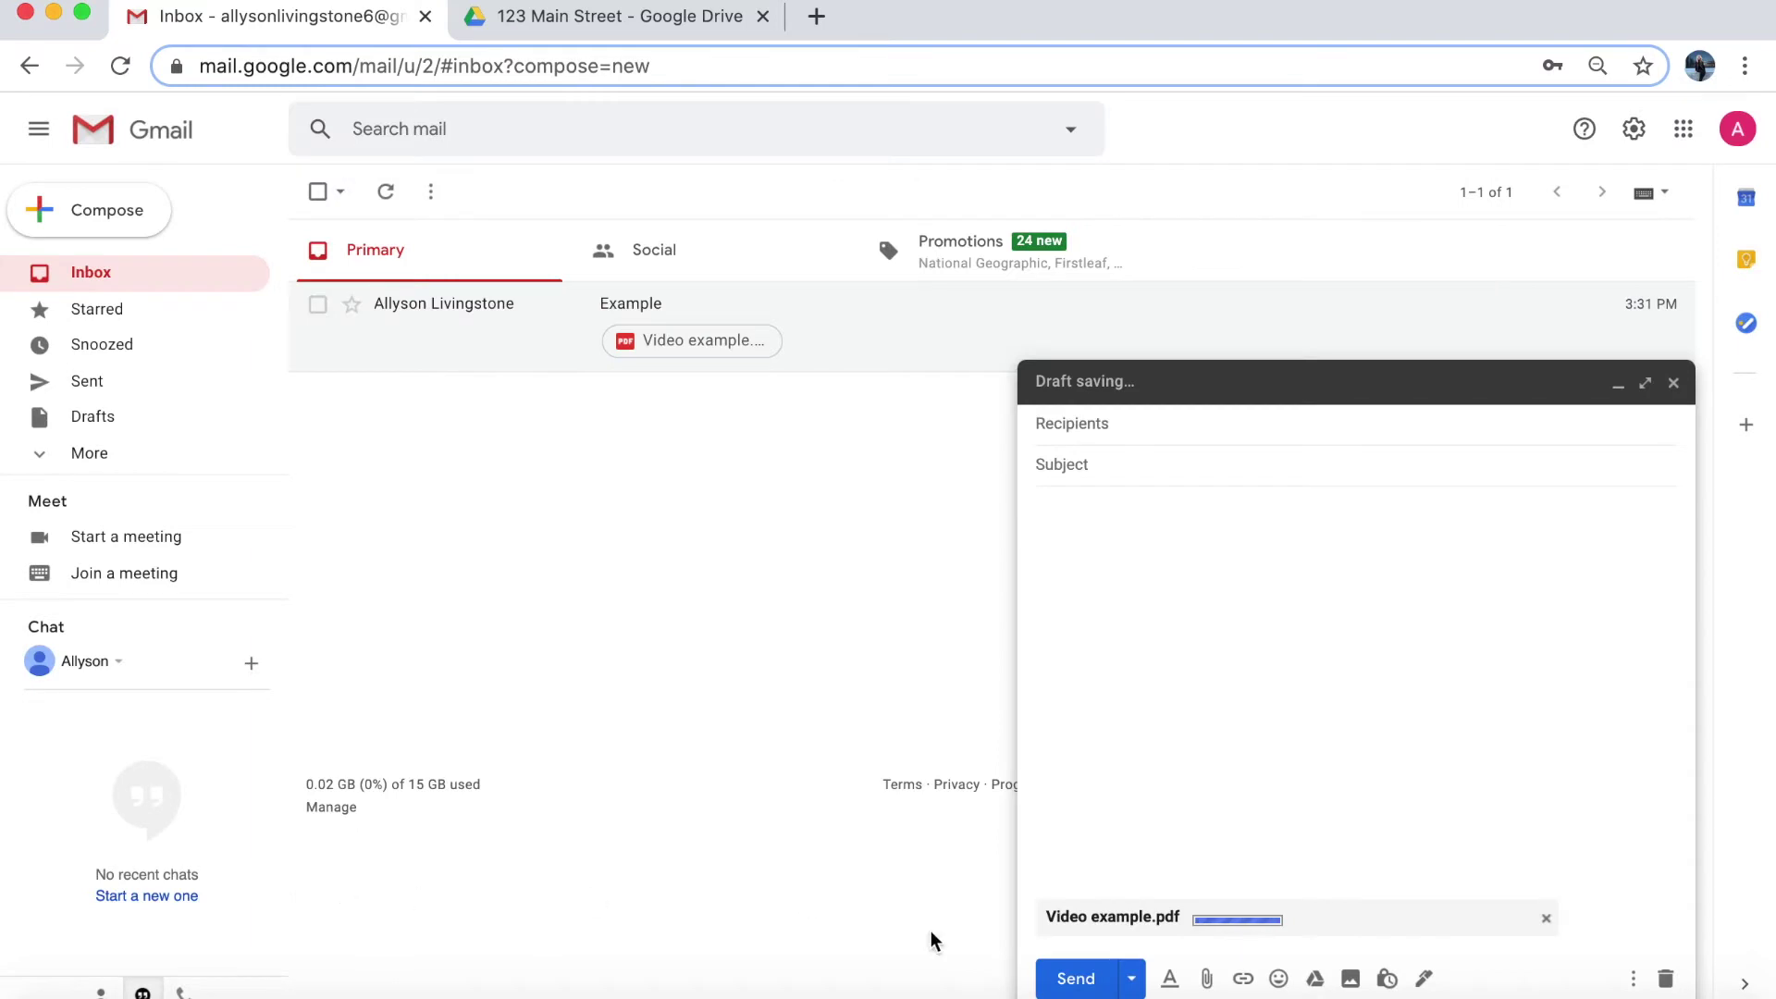